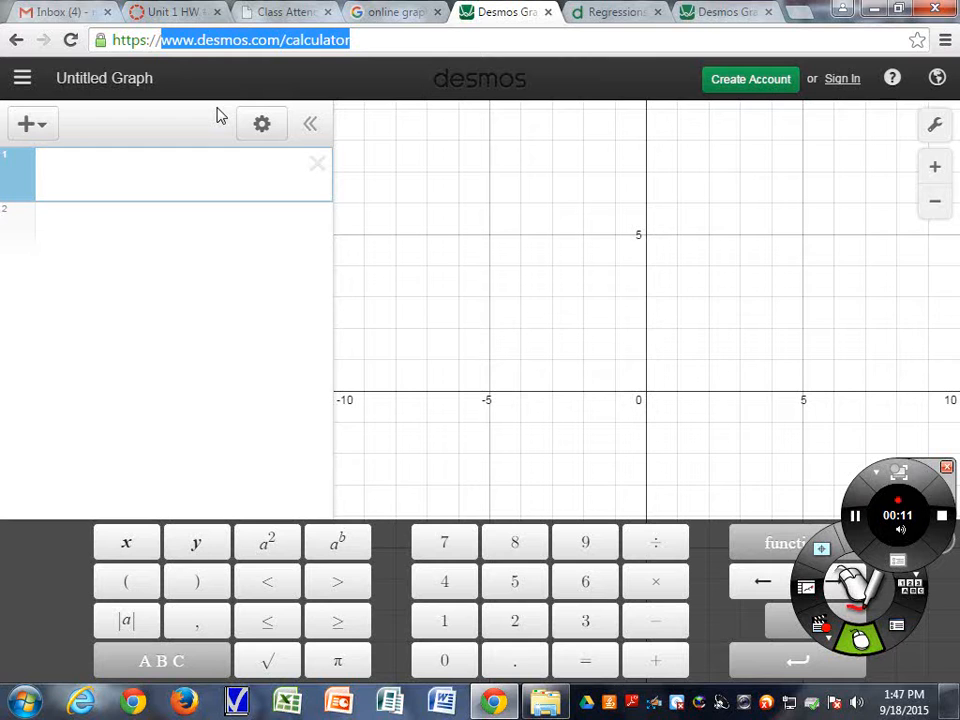
Insert a new table into the first expression line
click(232, 175)
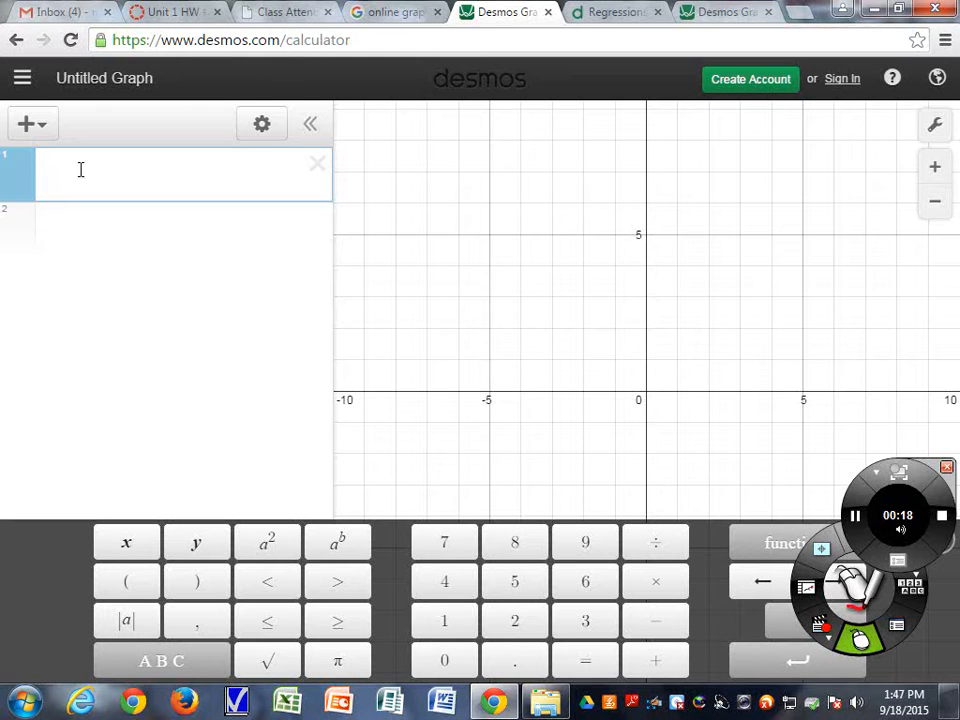
click(27, 124)
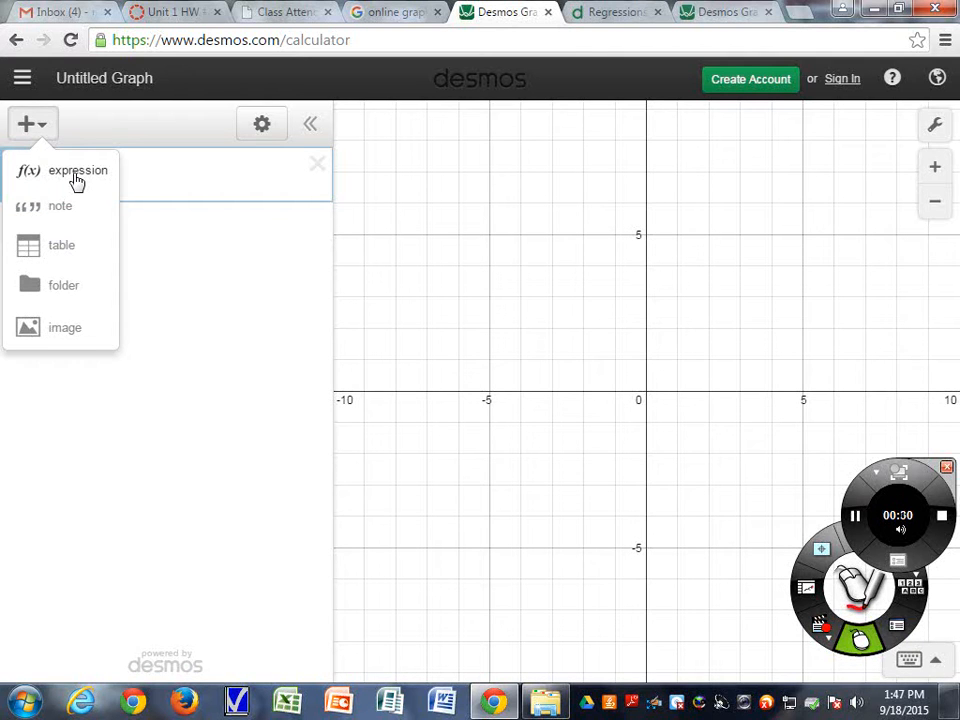
click(53, 249)
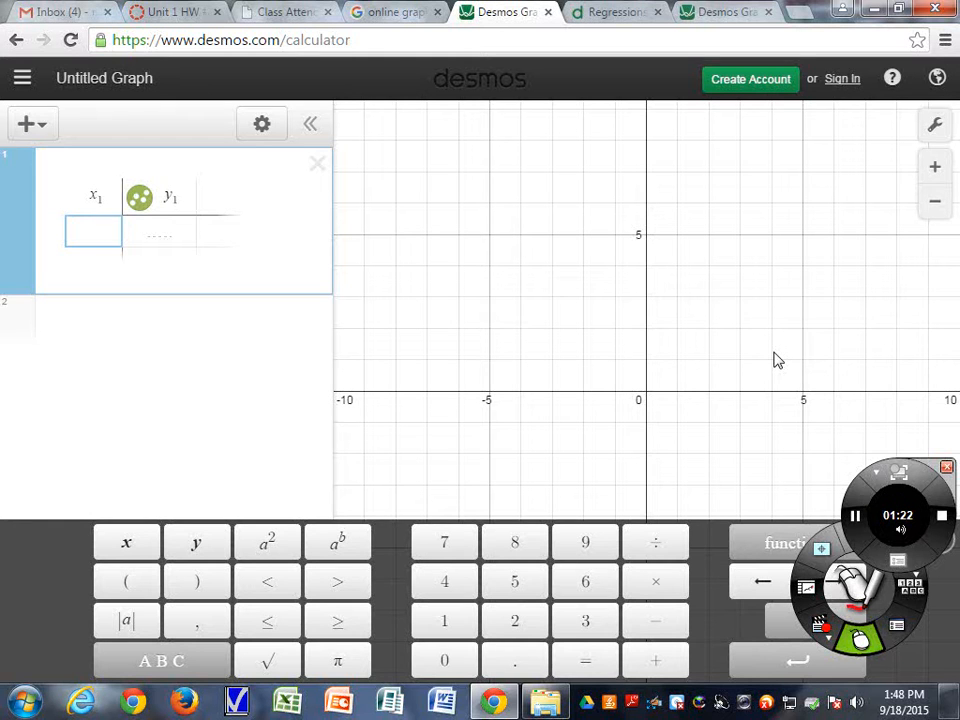
Enter the years 1995 and 1997 in the x1 column, correcting the mistyped second year
text(1995)
key(Return)
text(1197)
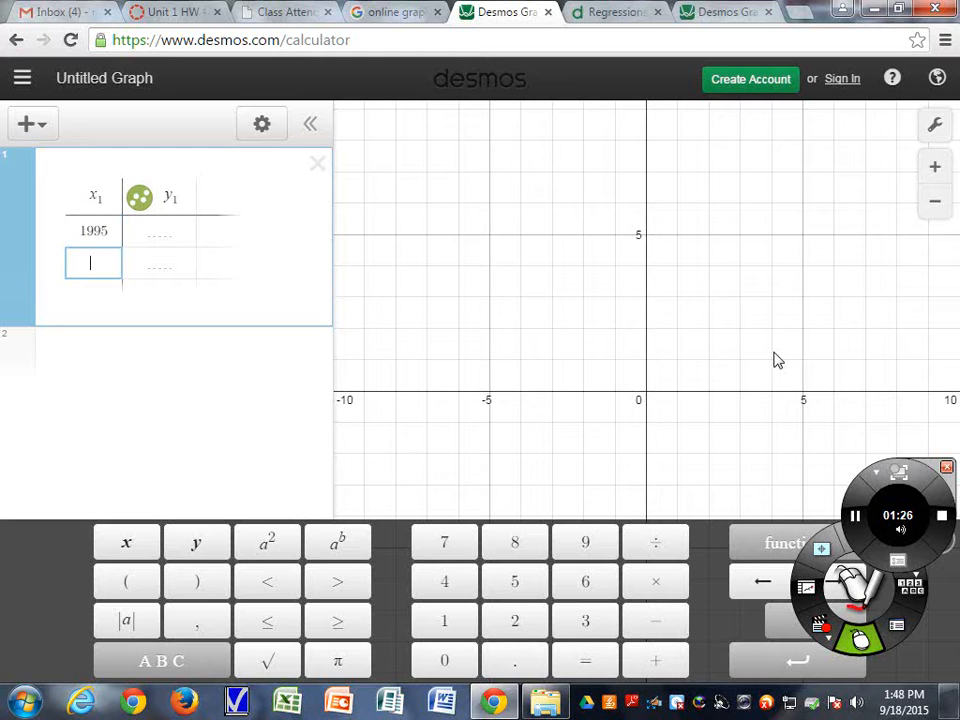
key(Return)
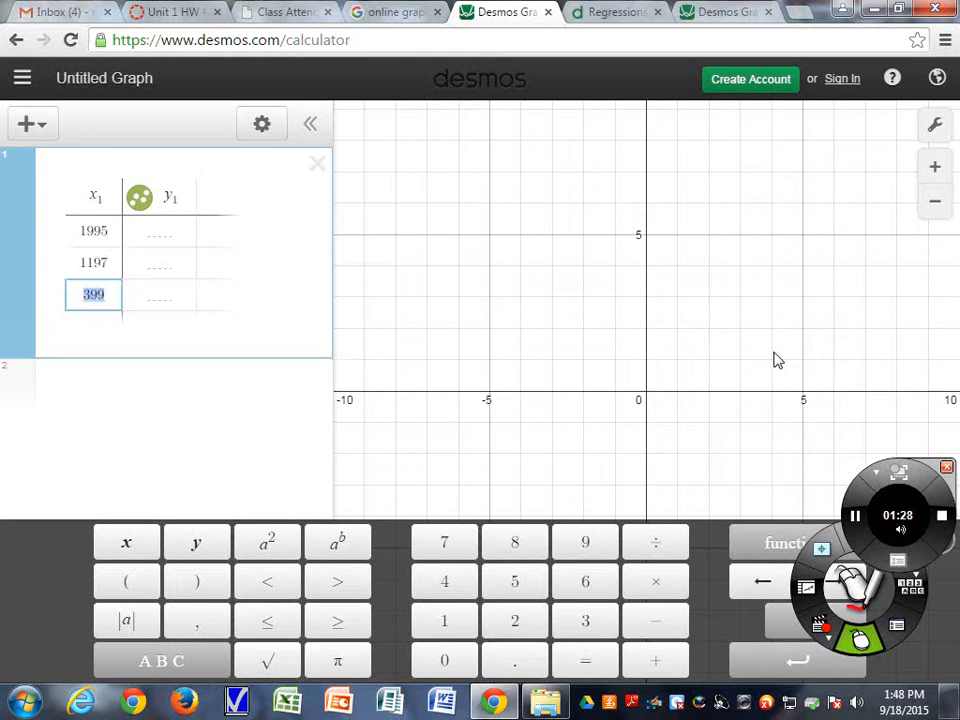
key(Left)
key(Up)
key(BackSpace)
key(BackSpace)
key(BackSpace)
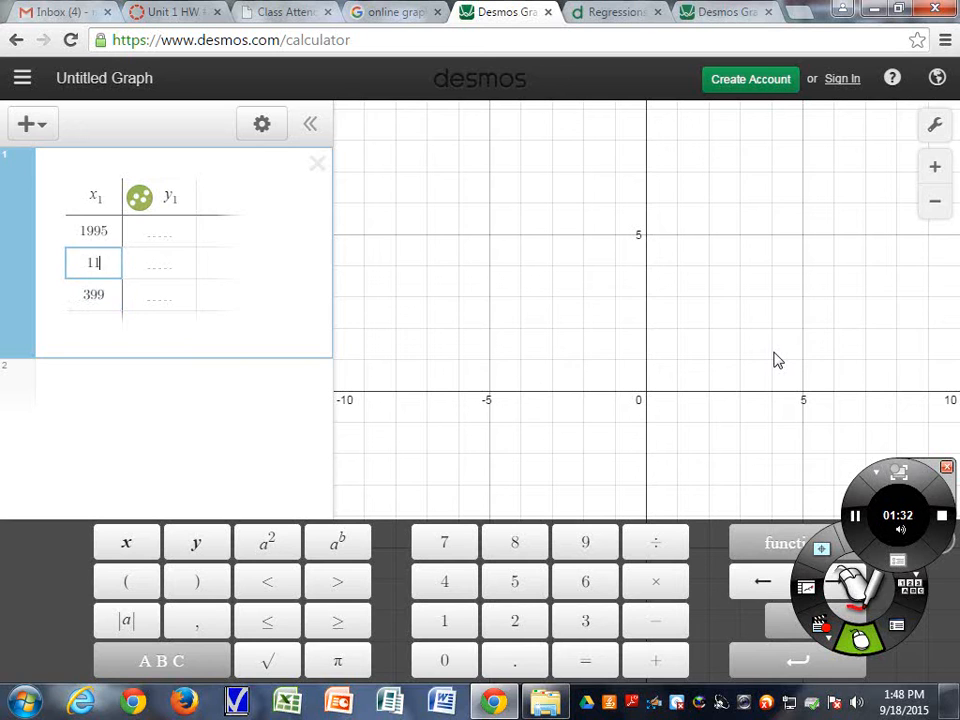
text(997)
key(Return)
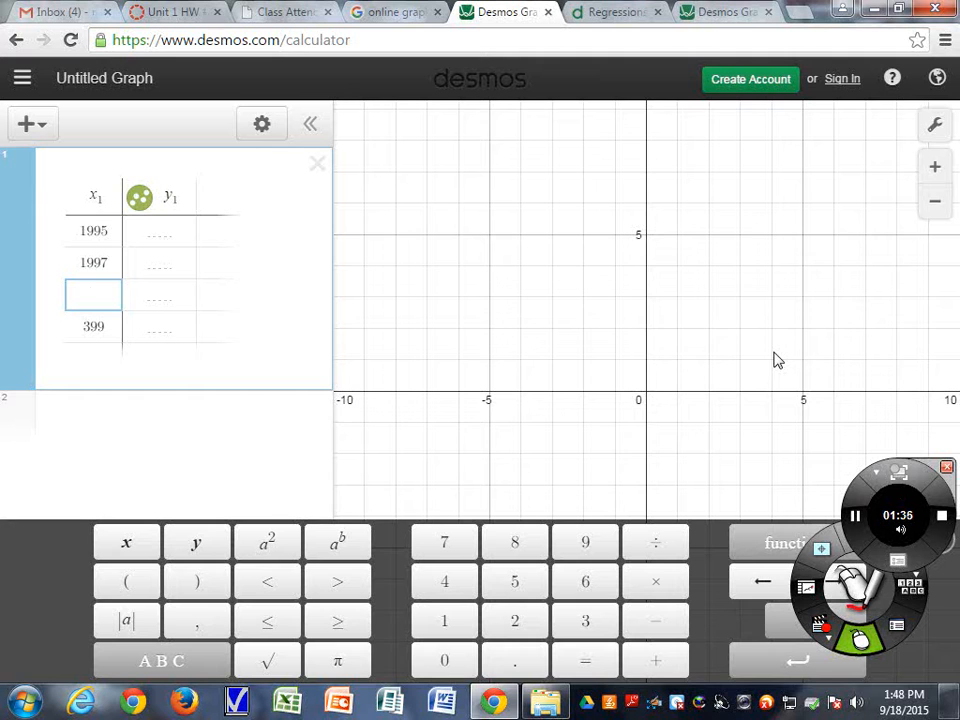
Continue the x1 column with 1999, 2001, 2003, 2005 and 2007
text(1999)
key(Down)
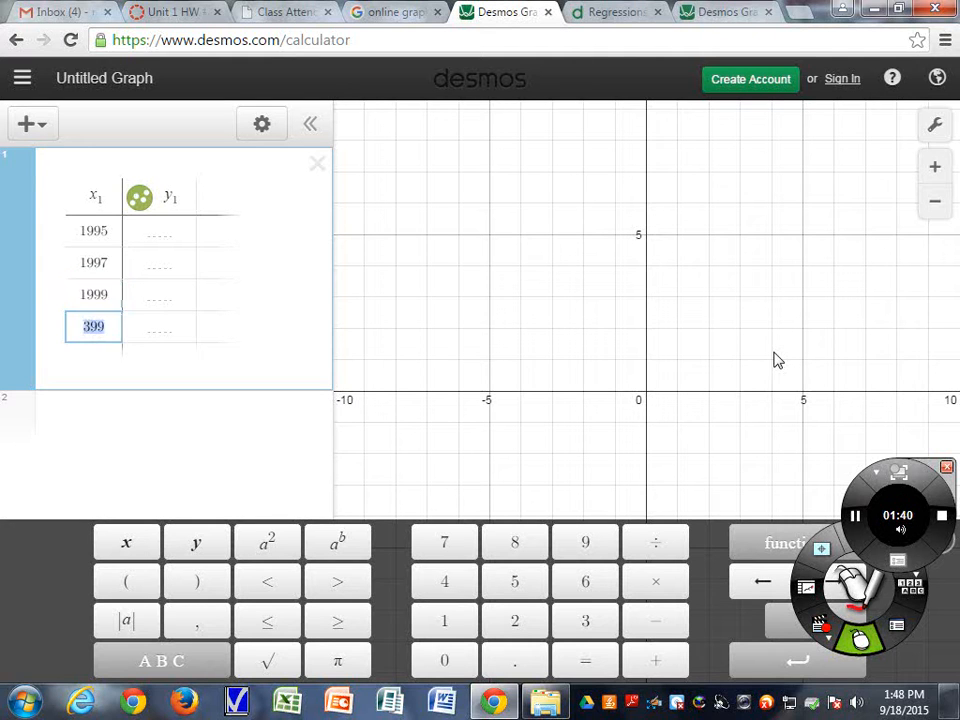
text(2001)
key(Return)
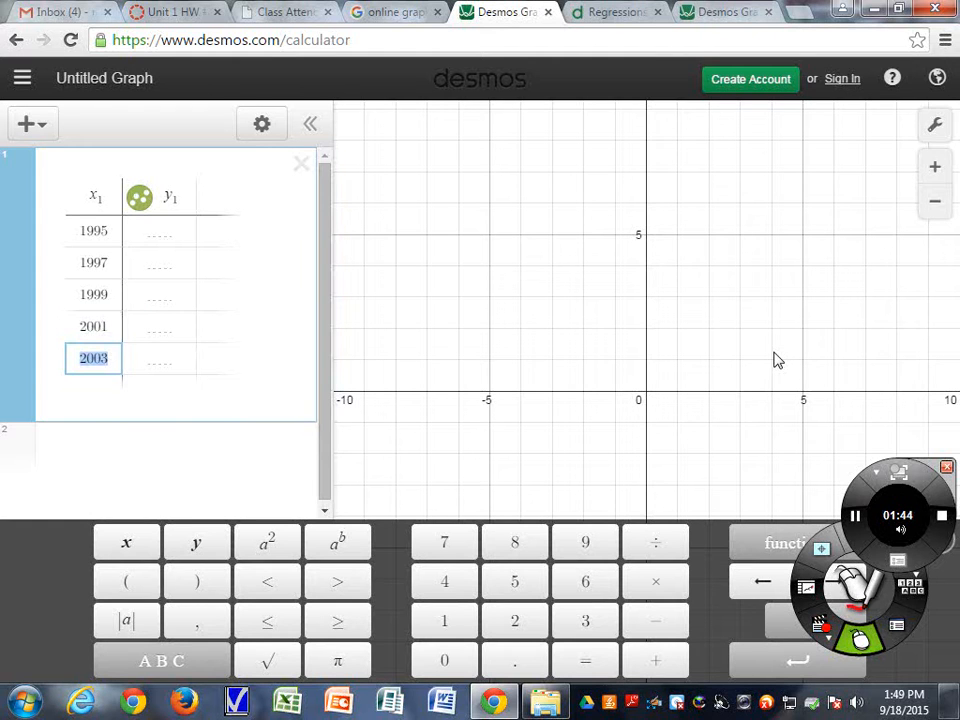
key(Return)
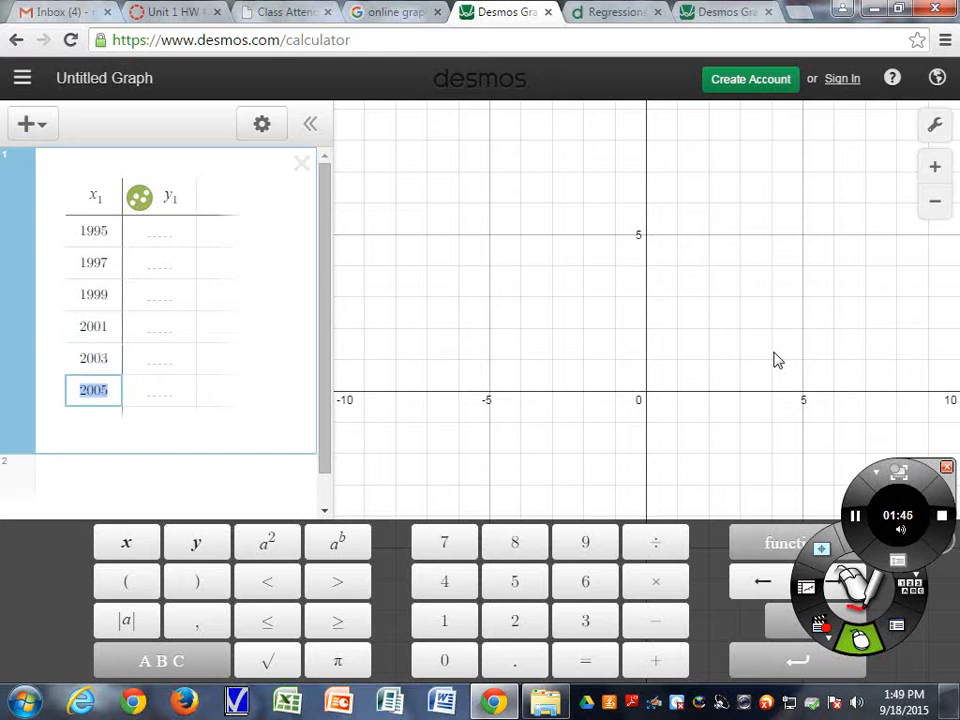
key(Return)
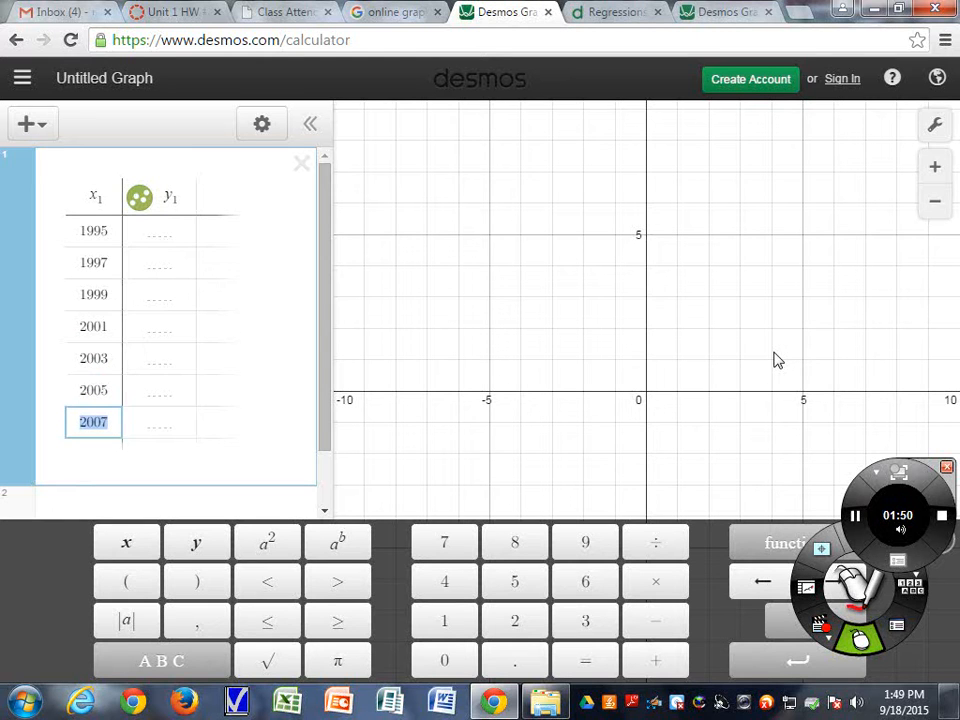
Enter the y1 values 4.35, 4.59 and 5.06 for the first three years
key(Right)
key(Right)
key(Up)
key(Up)
key(Up)
key(Up)
key(Up)
key(Up)
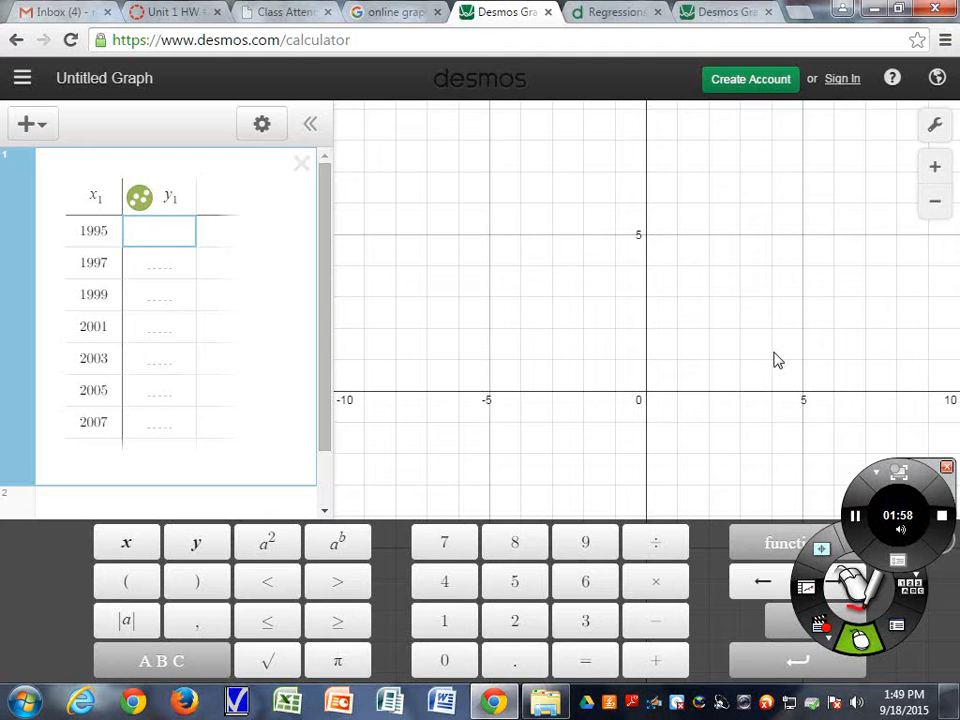
text(4.37)
key(Return)
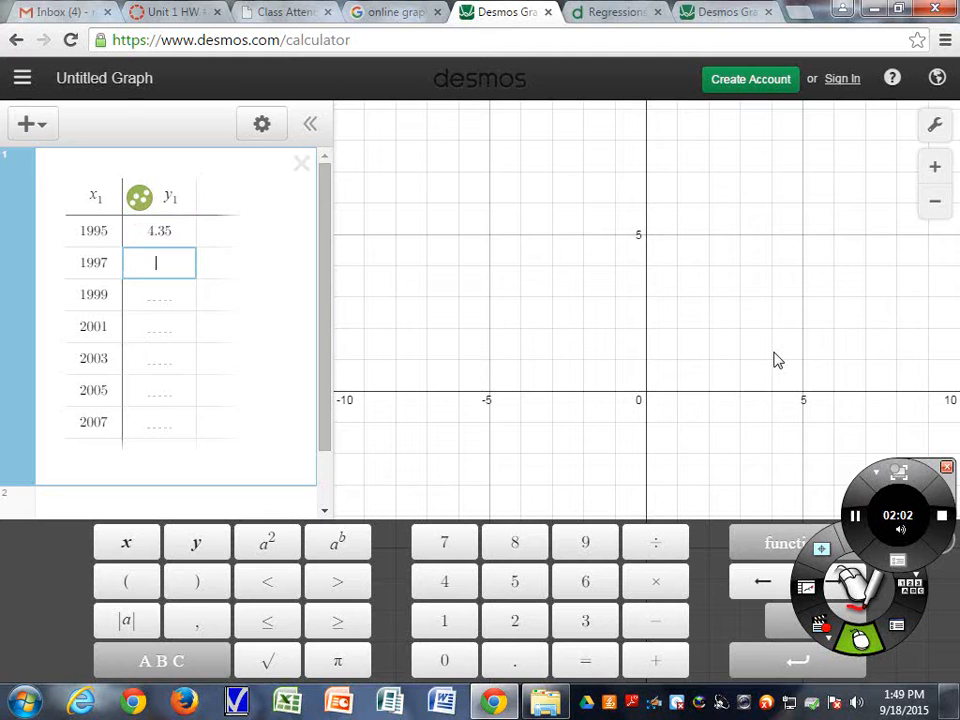
text(4.59)
key(Return)
text(5.06)
key(Return)
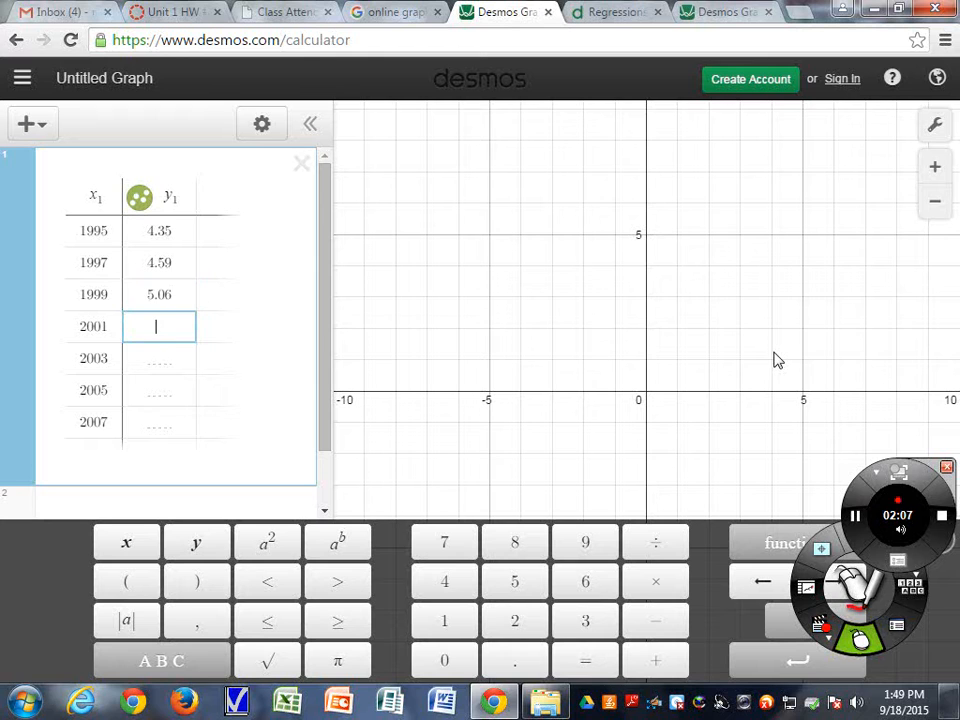
Enter the remaining y1 values 5.65, 6.03, 6.41 and 6.88
text(5.65)
key(Return)
text(6.03)
key(Return)
text(6.41)
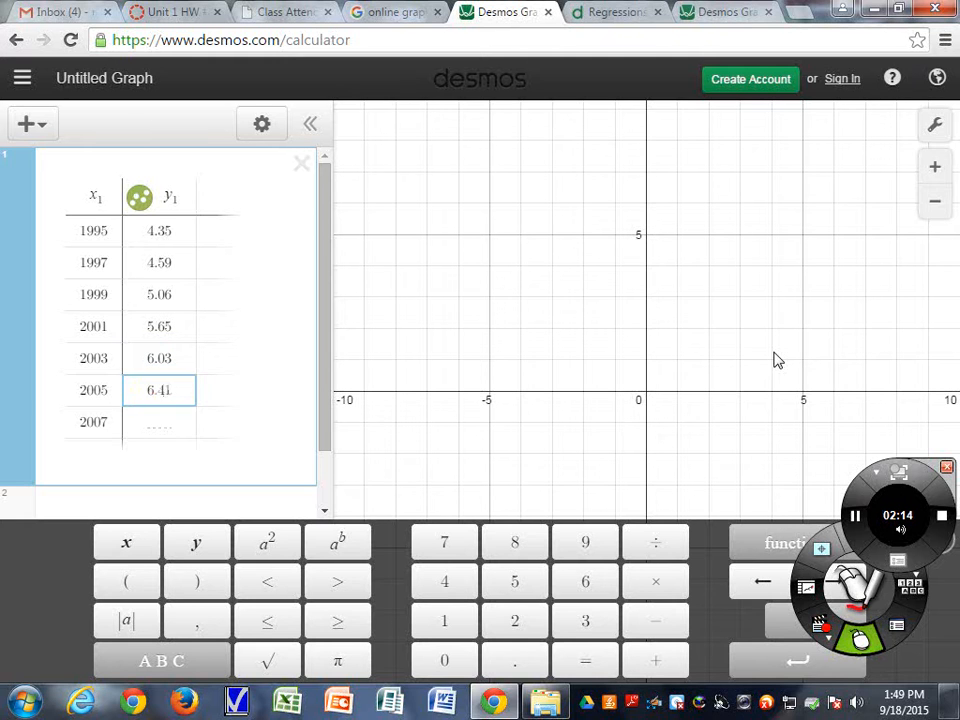
key(Return)
text(6.88)
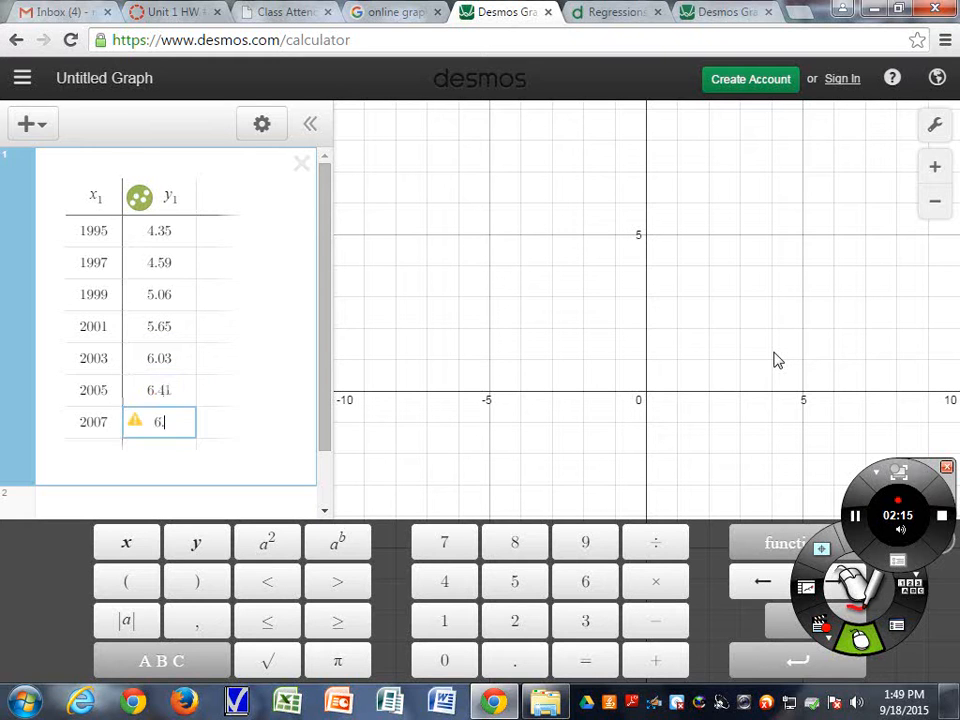
key(Return)
Zoom the graph out to locate the plotted data points
key(Up)
key(Up)
key(Up)
key(Up)
key(Up)
key(Up)
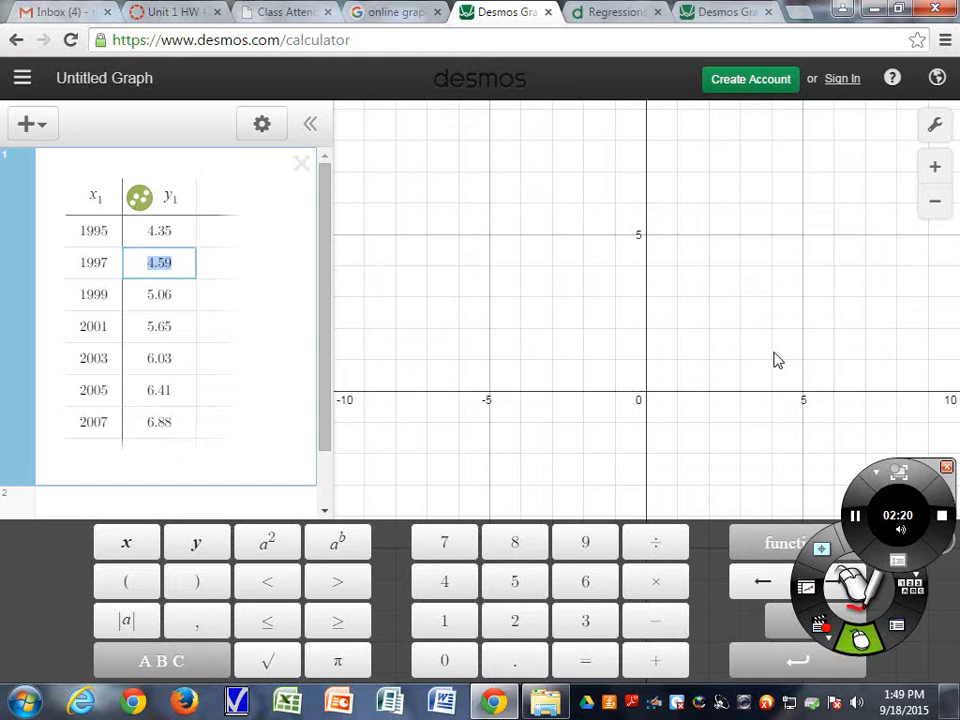
key(Up)
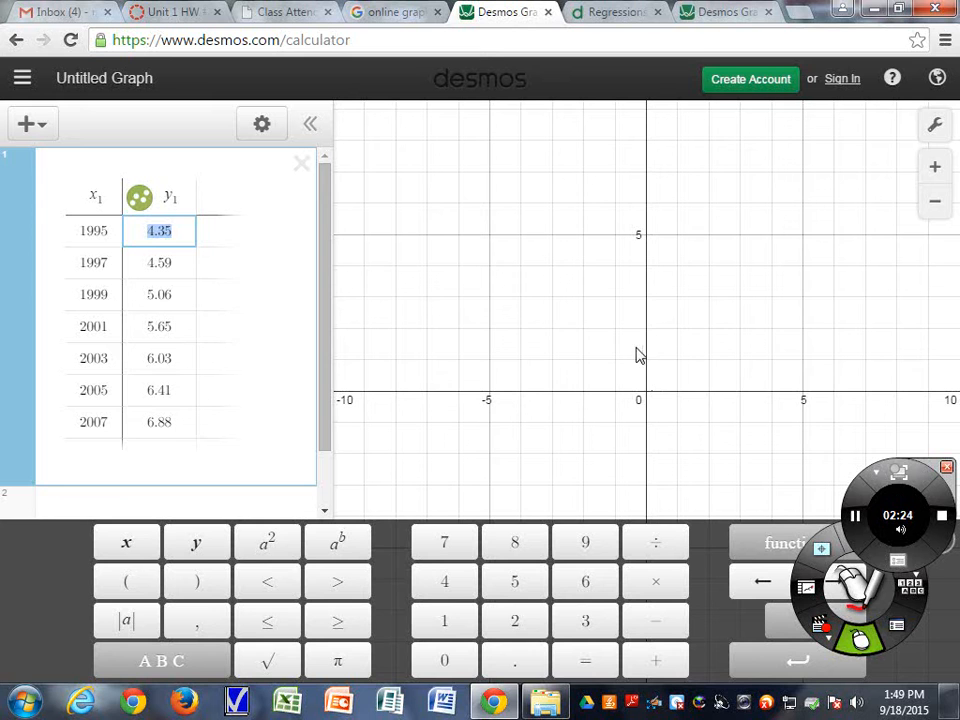
mouse_move(686, 360)
mouse_down()
mouse_move(694, 360)
mouse_move(454, 377)
mouse_move(889, 377)
mouse_move(607, 366)
mouse_move(714, 354)
mouse_move(673, 371)
mouse_up()
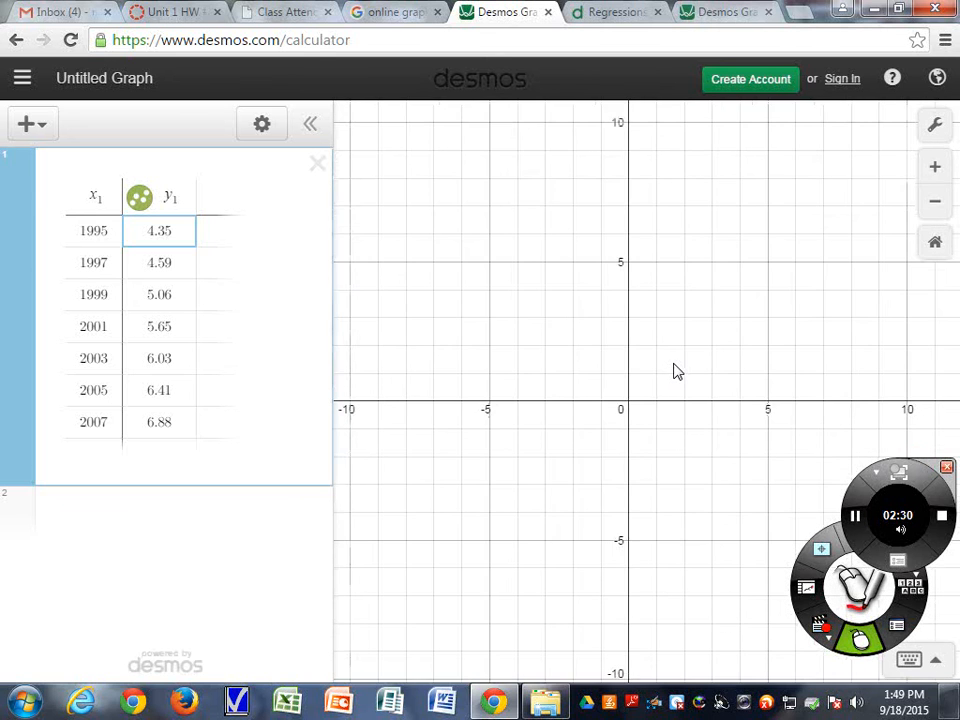
scroll(674, 371, down, 1)
click(932, 206)
click(932, 206)
click(932, 206)
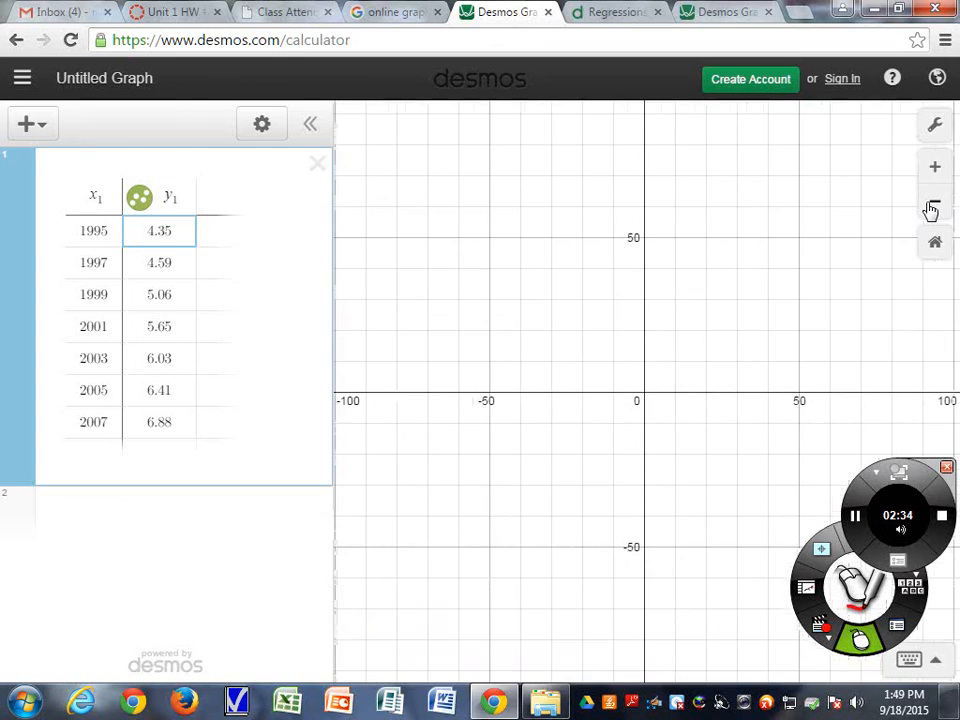
click(932, 206)
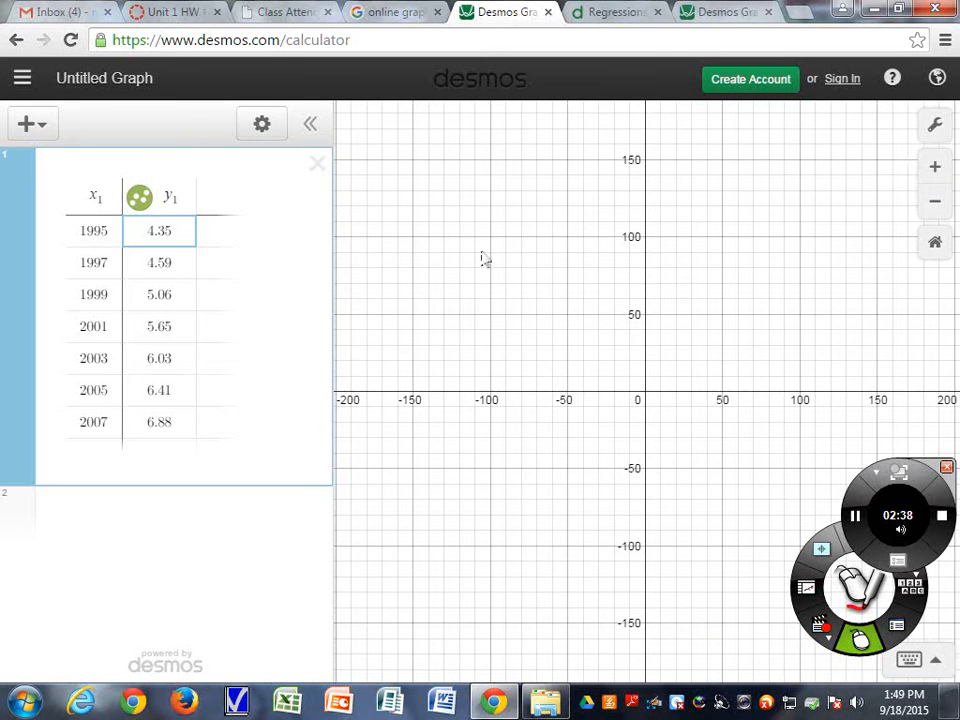
click(92, 198)
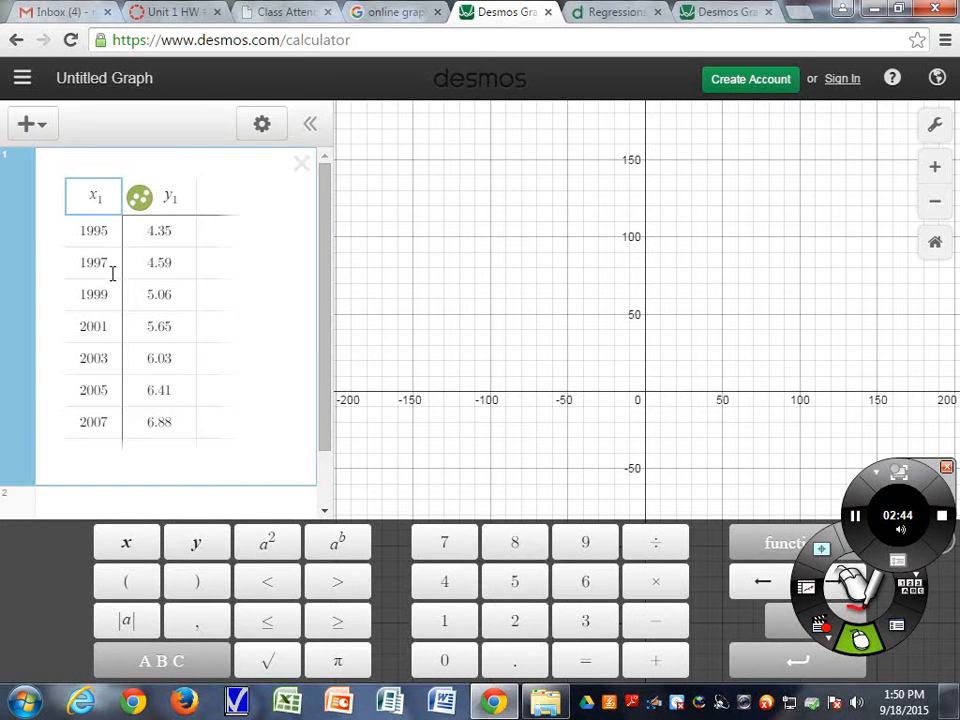
click(190, 199)
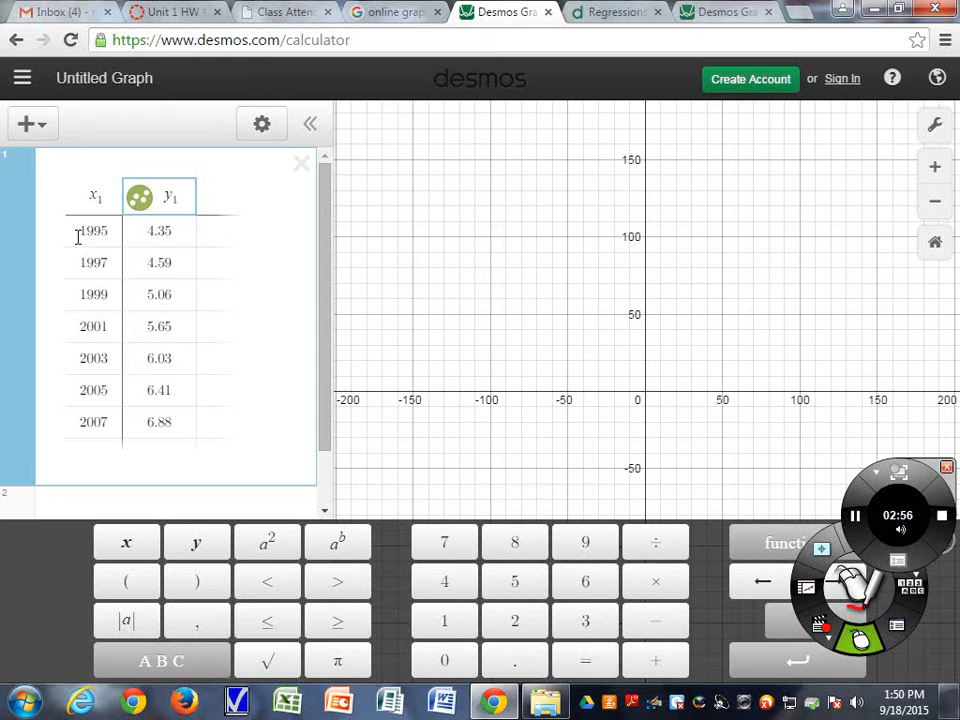
double_click(81, 229)
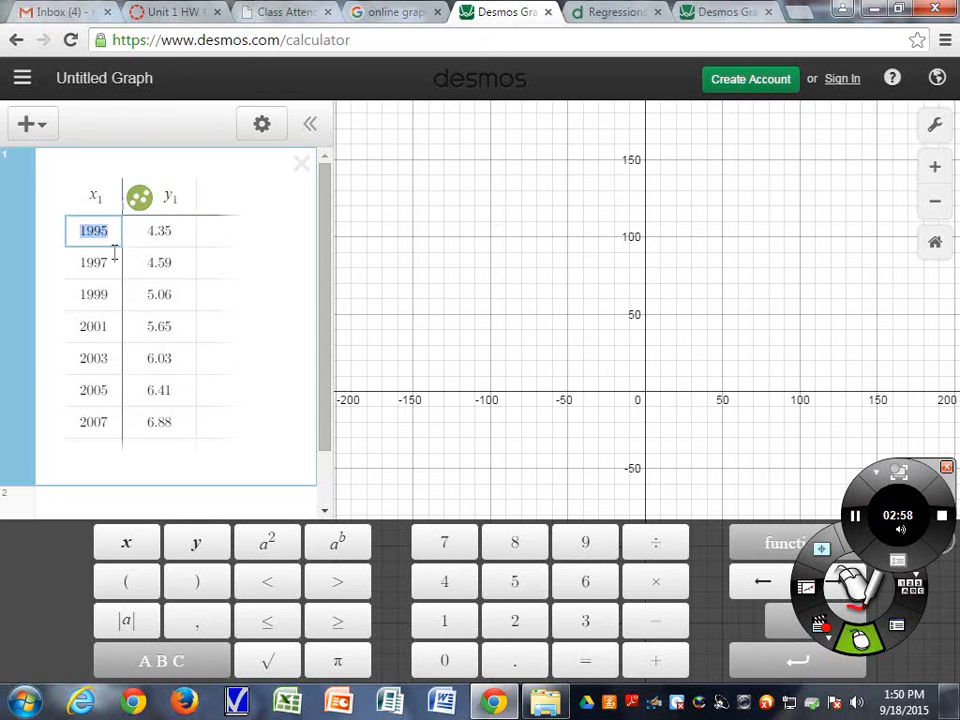
click(118, 230)
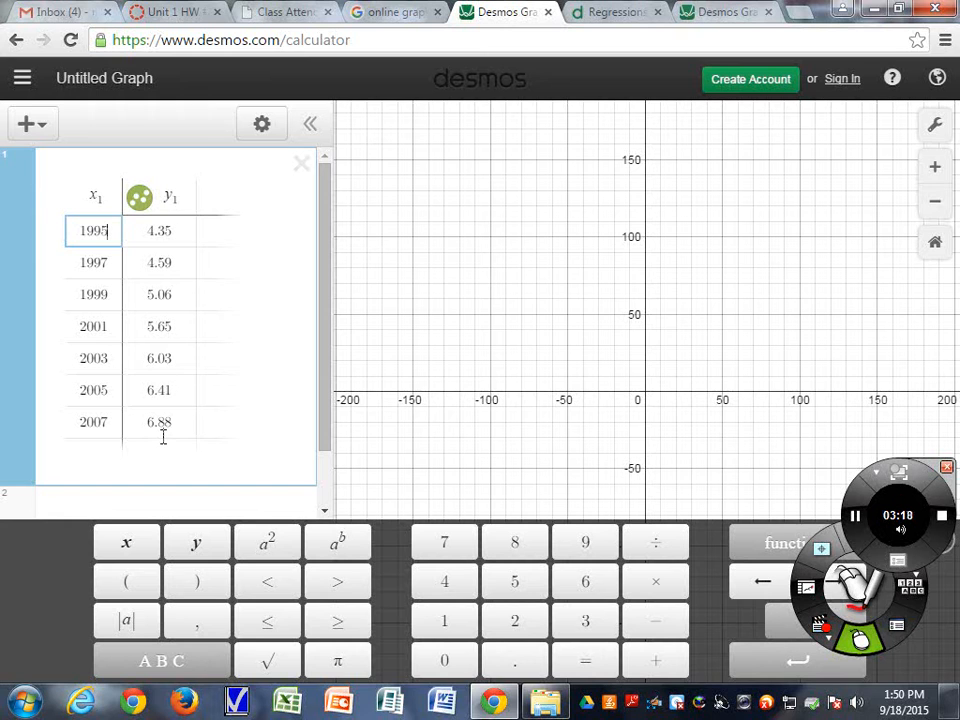
Set the x-axis range from 1990 to 2010 with a step of 1
click(933, 128)
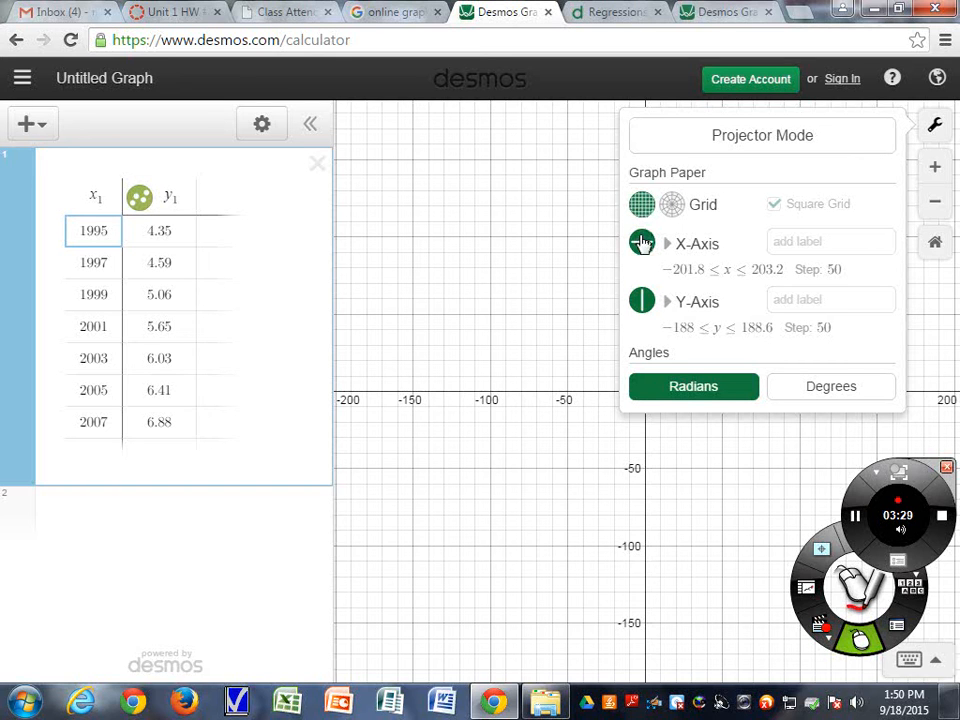
click(734, 273)
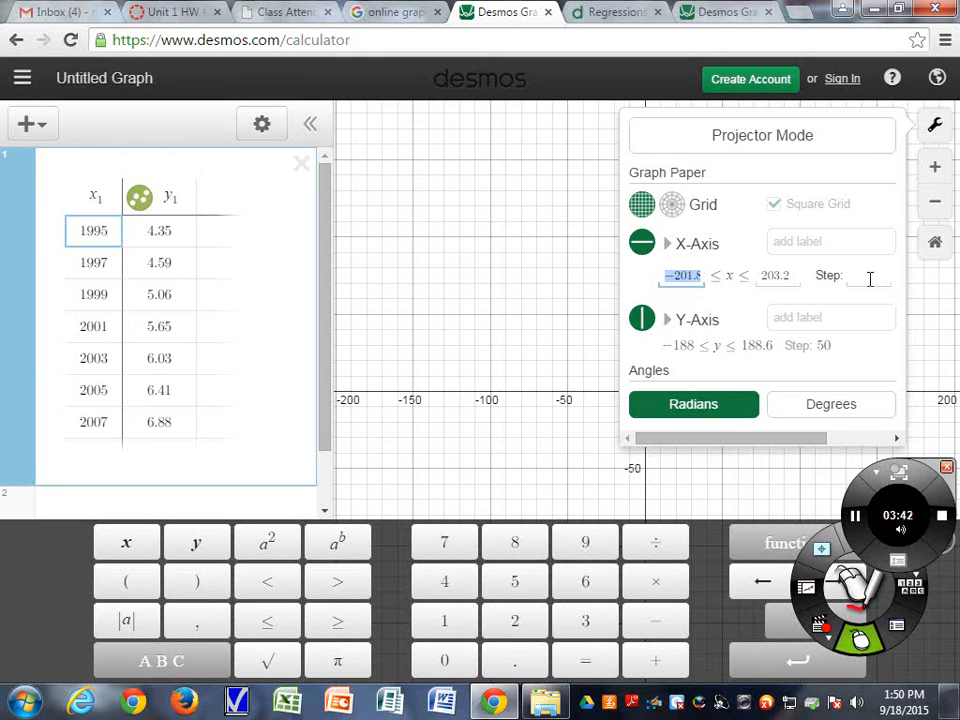
text(1990)
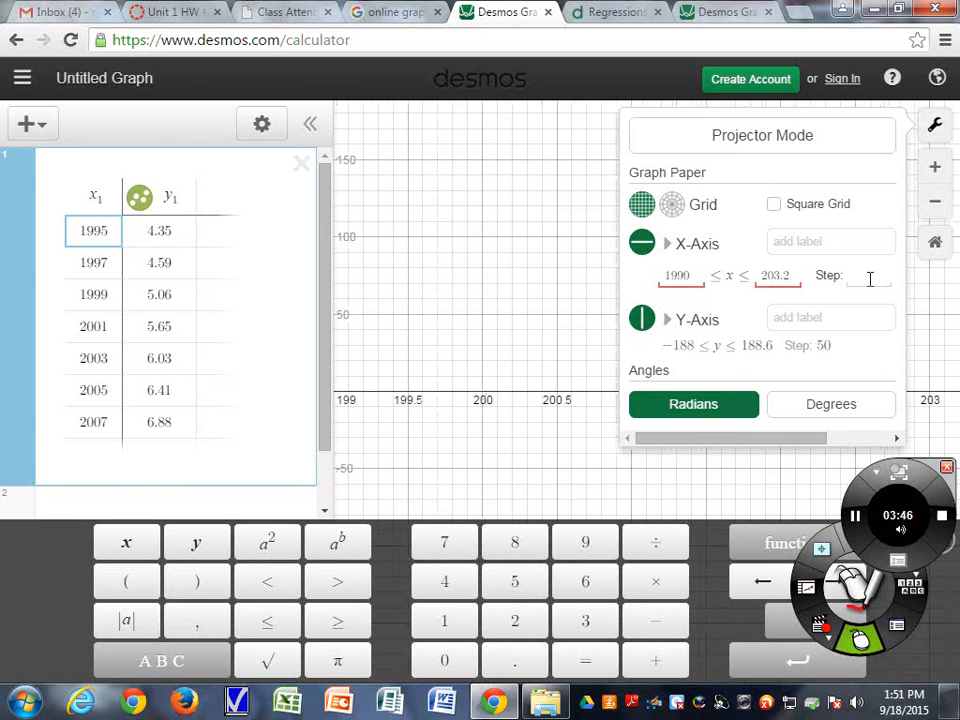
click(793, 275)
drag(791, 275, 760, 276)
text(2010)
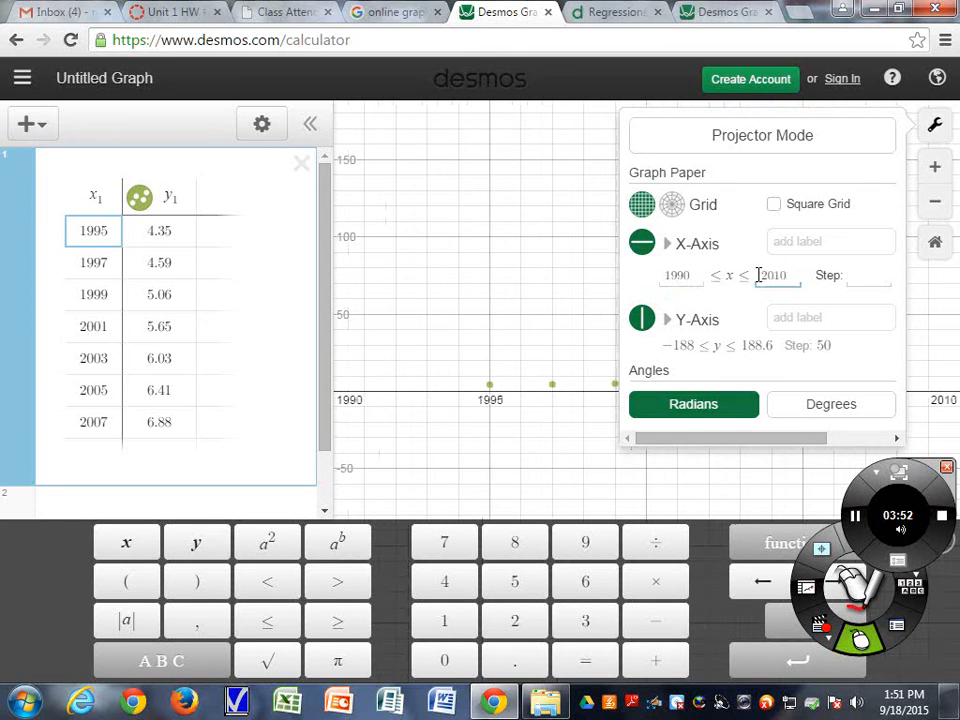
click(858, 276)
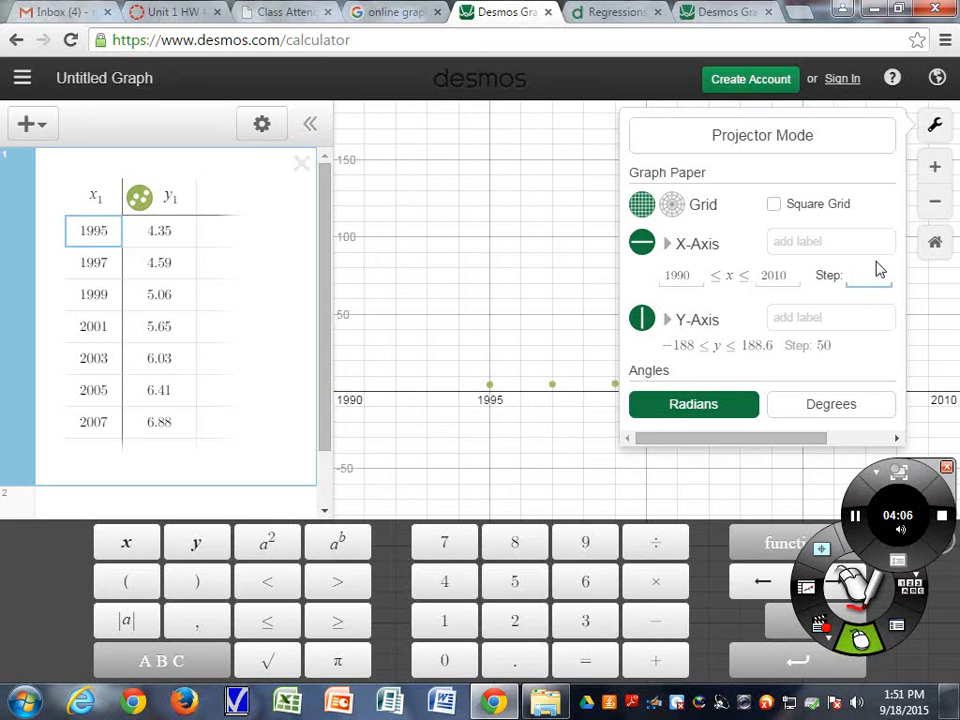
text(1)
Set the y-axis range from 4 to 8 with a step of .5
click(702, 350)
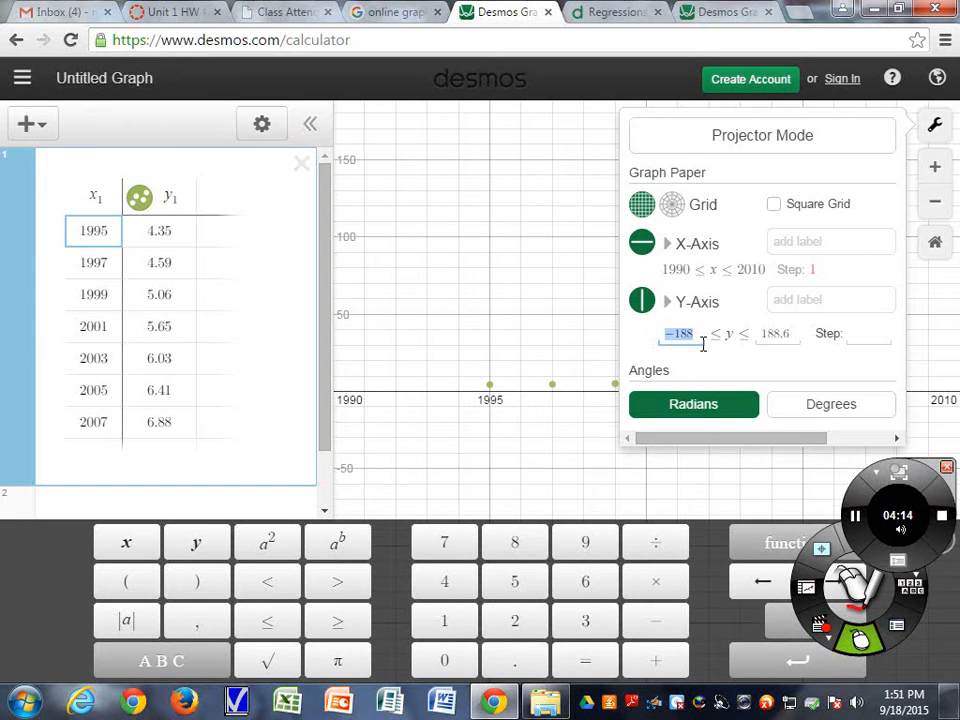
text(4)
click(779, 336)
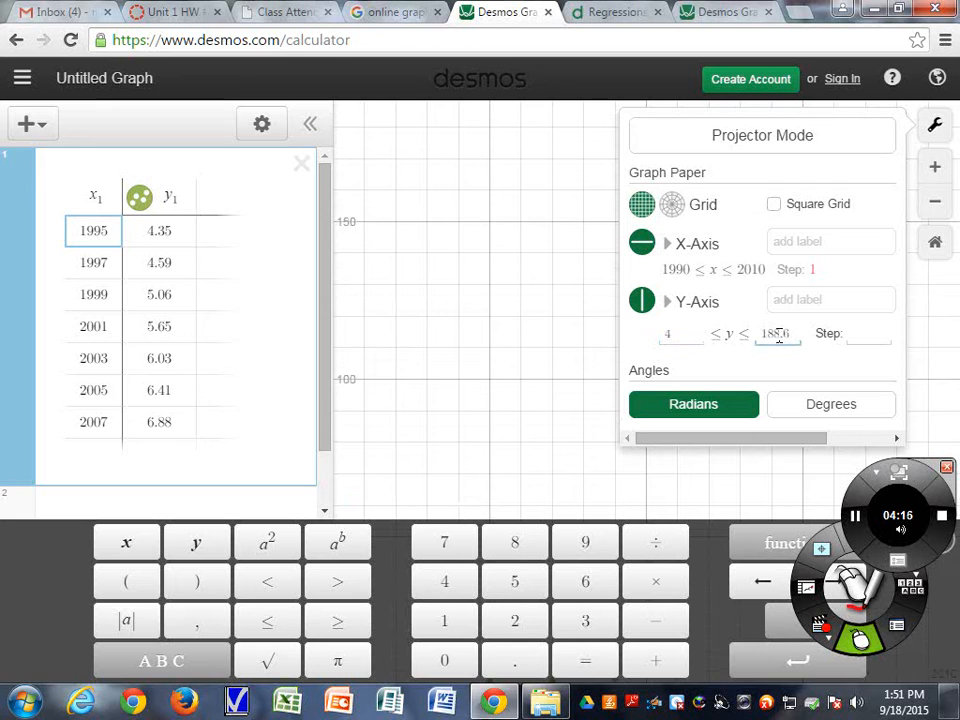
drag(788, 338, 757, 336)
text(8)
click(881, 336)
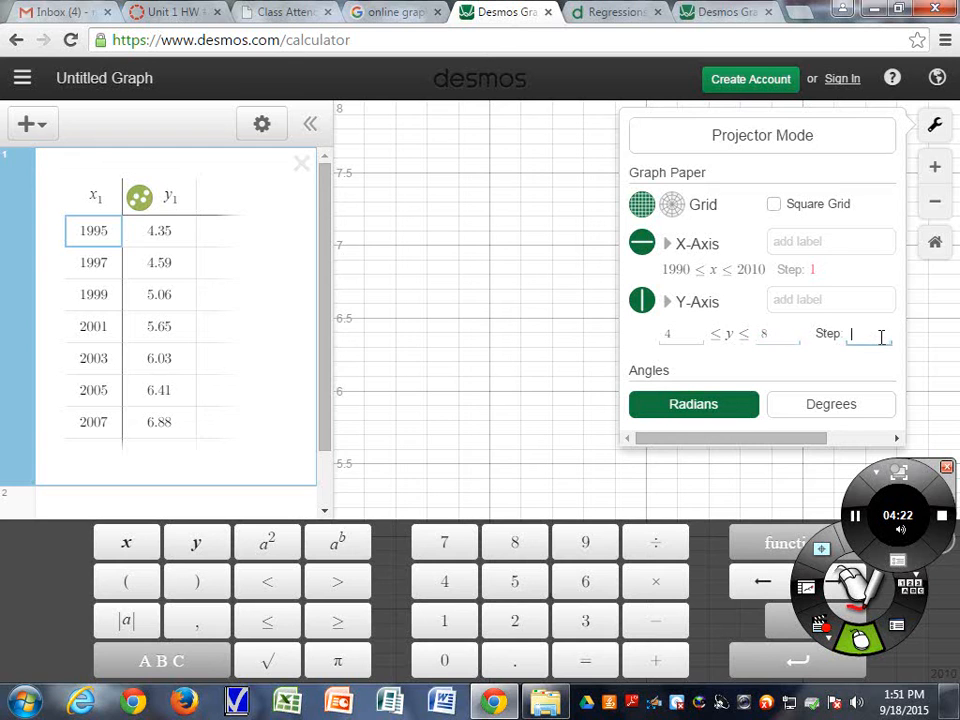
text(.5)
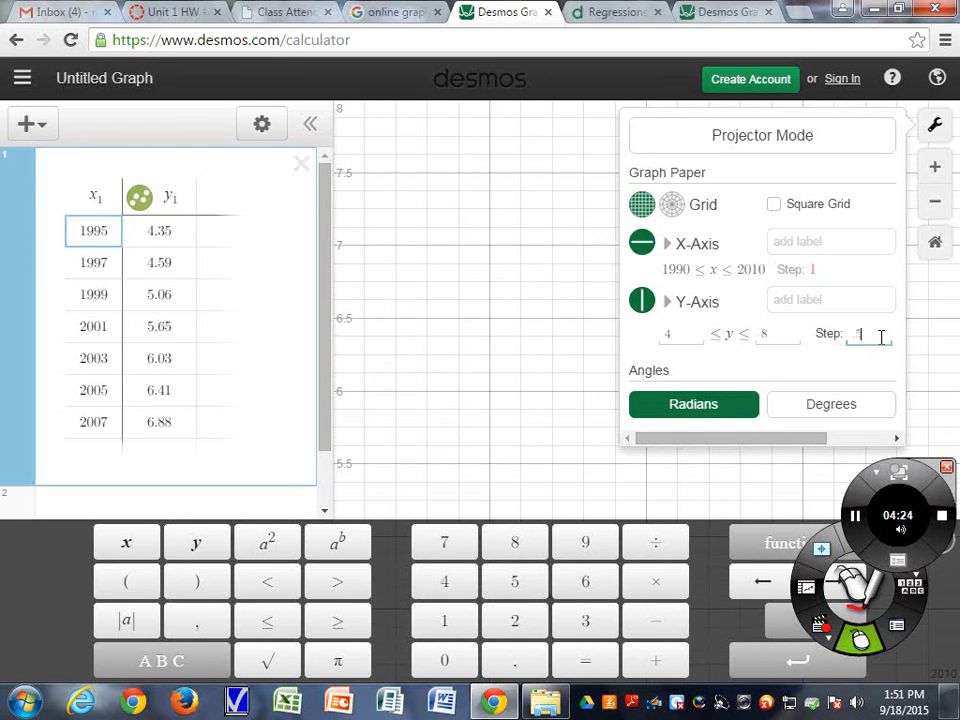
Close the graph settings panel
click(731, 438)
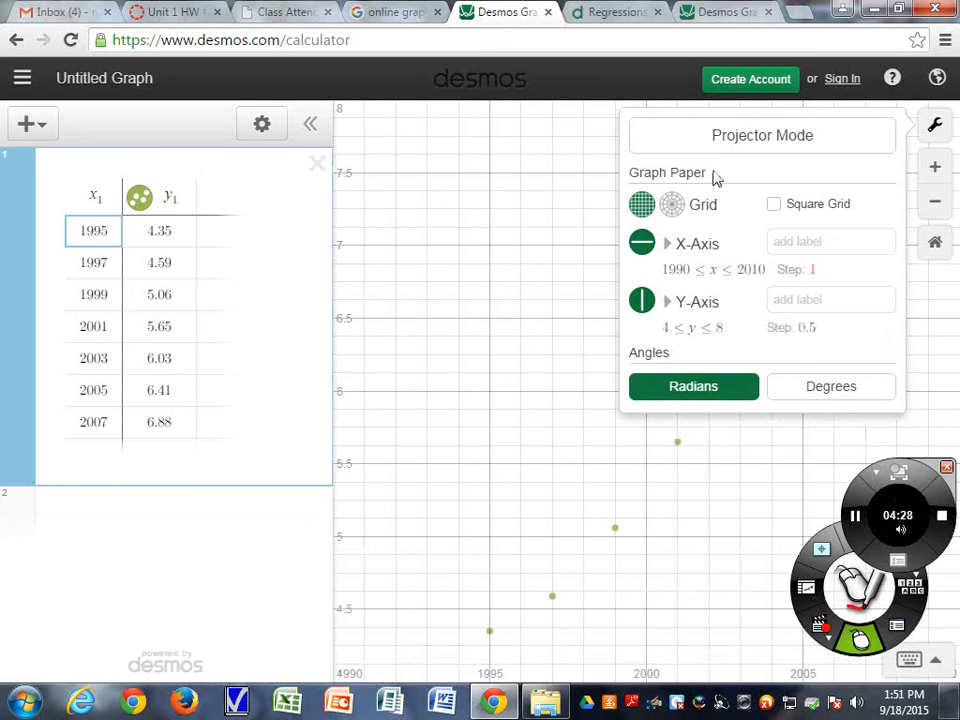
click(935, 128)
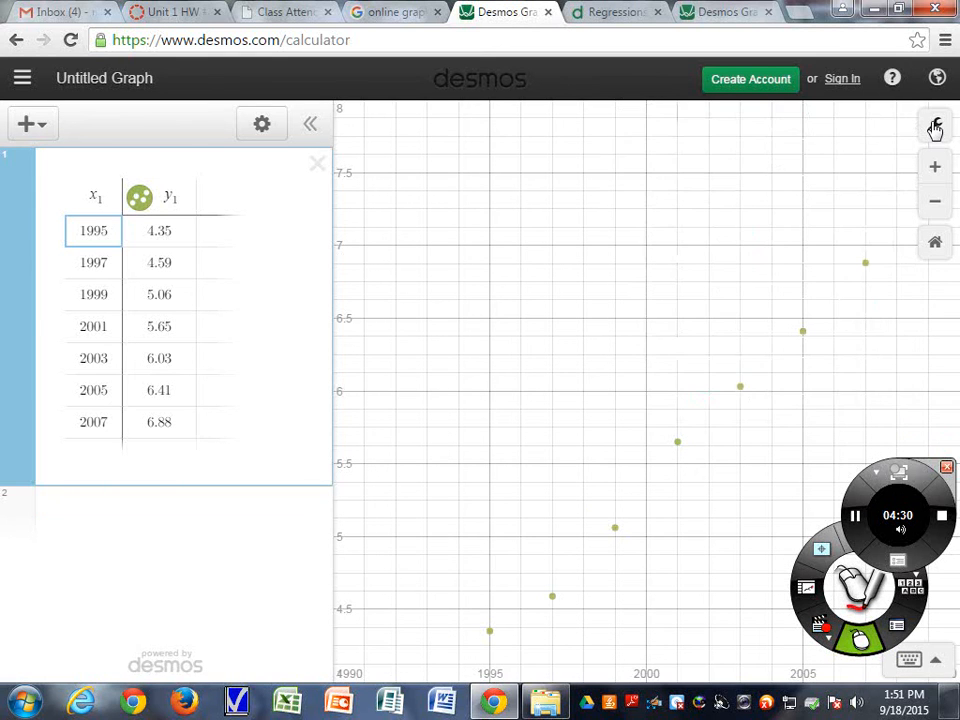
mouse_move(855, 516)
mouse_down()
mouse_move(200, 578)
mouse_move(5, 620)
mouse_up()
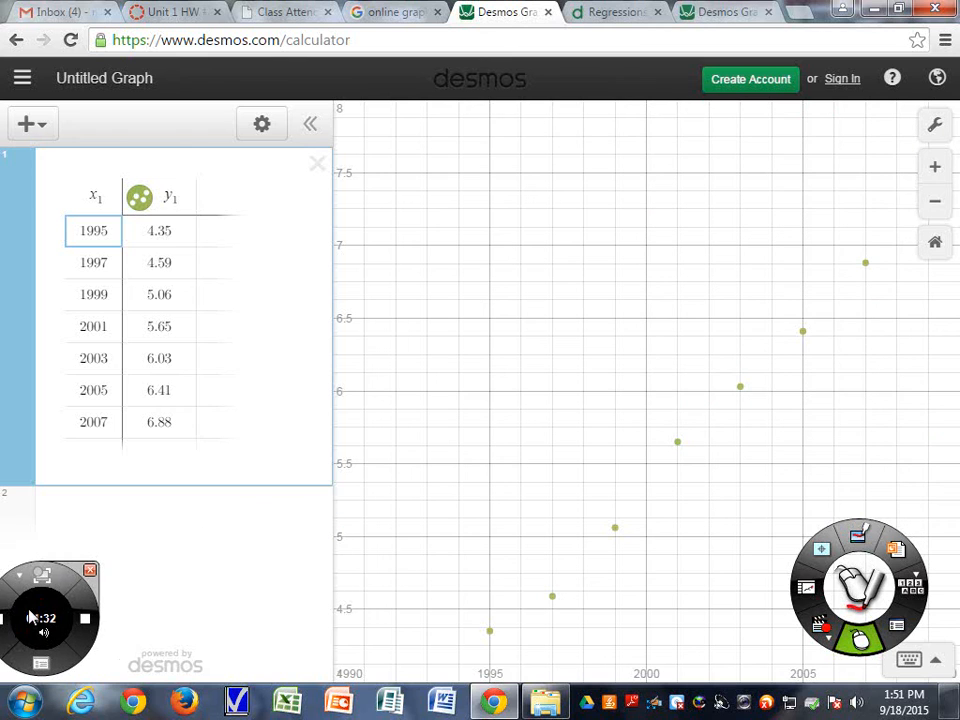
drag(858, 585, 170, 608)
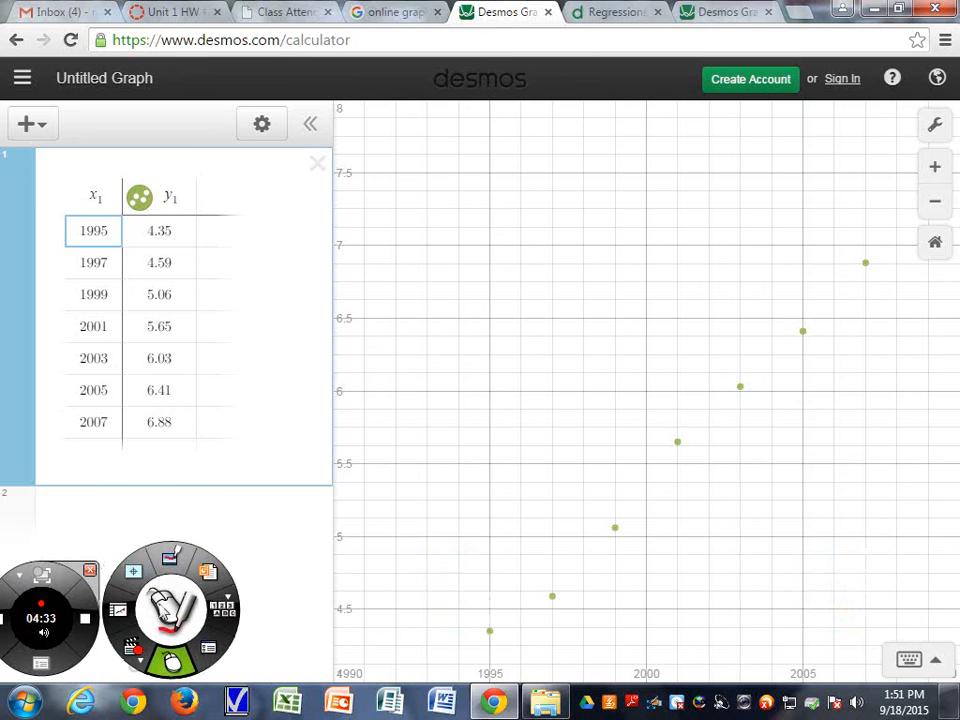
Inspect the coordinates of several plotted data points on the graph
click(492, 633)
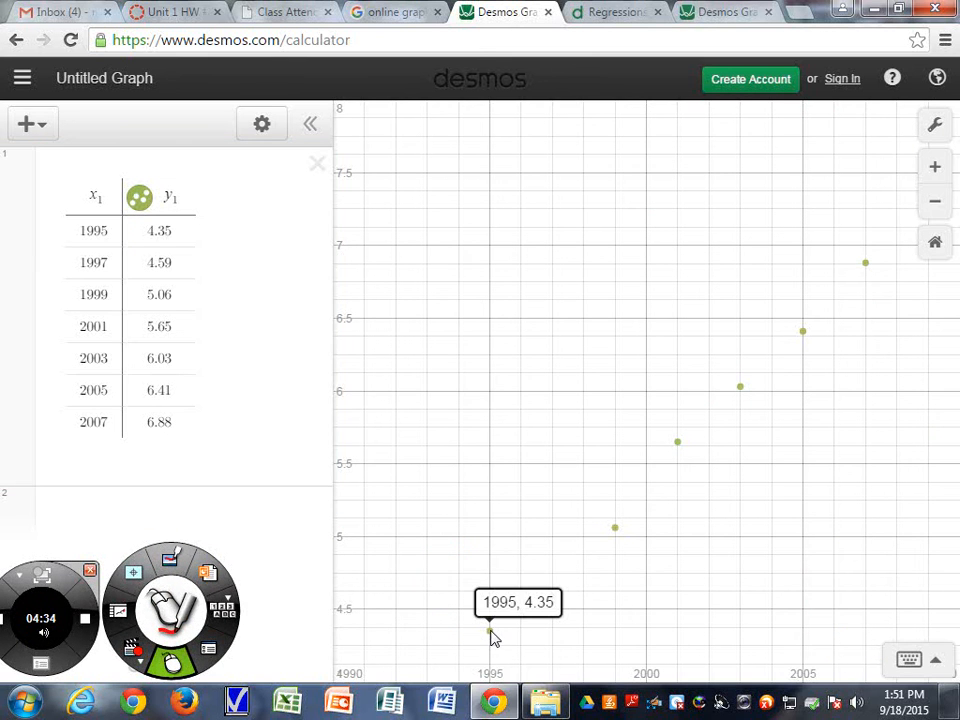
click(616, 529)
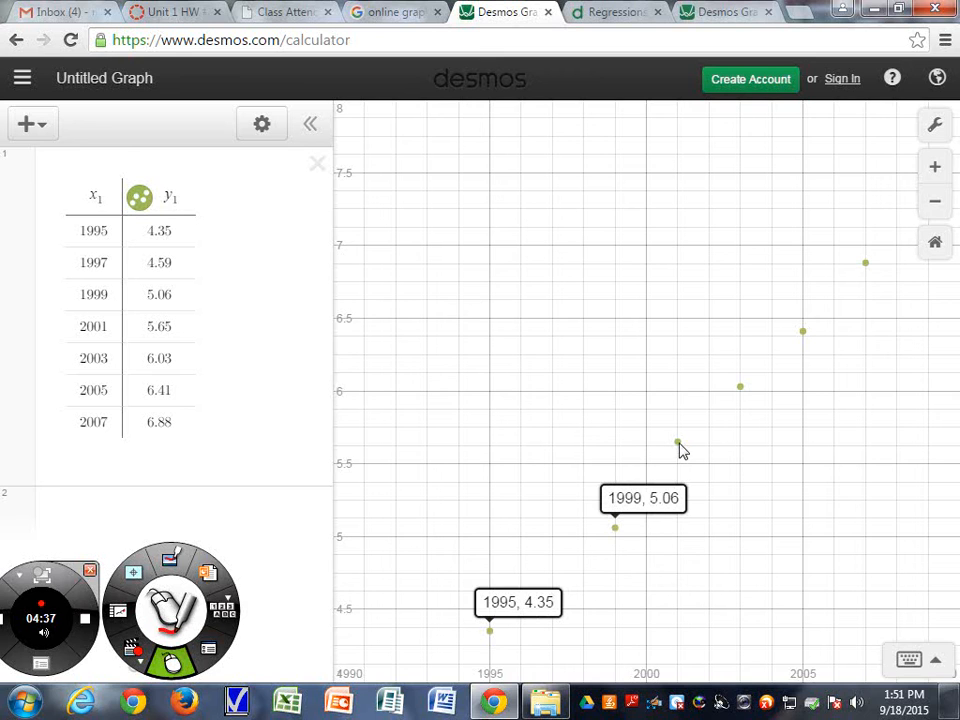
click(678, 443)
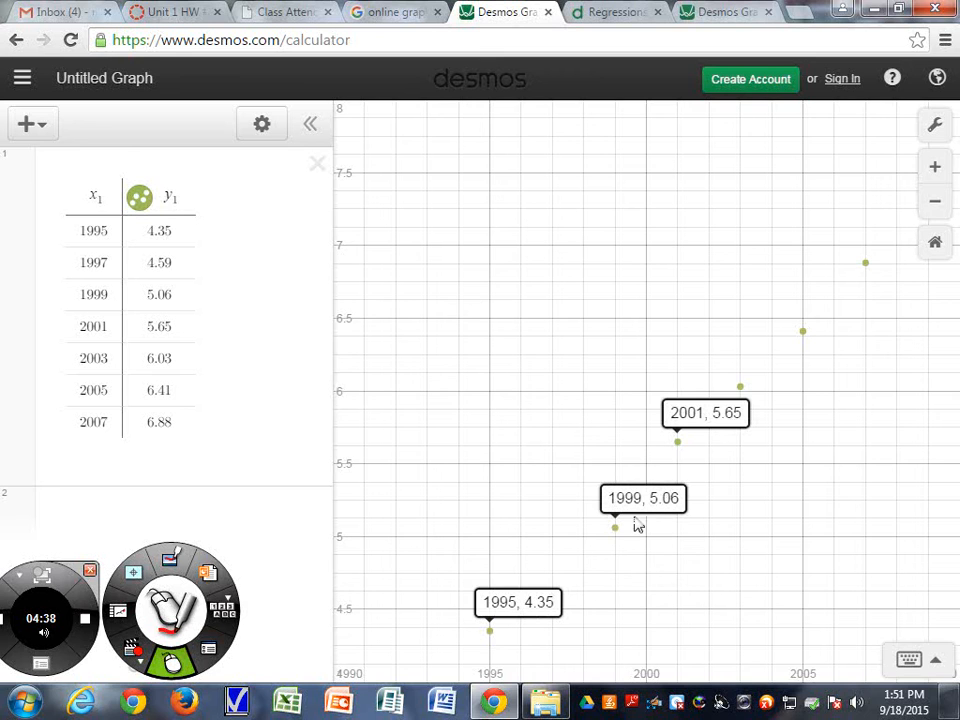
click(678, 443)
click(616, 530)
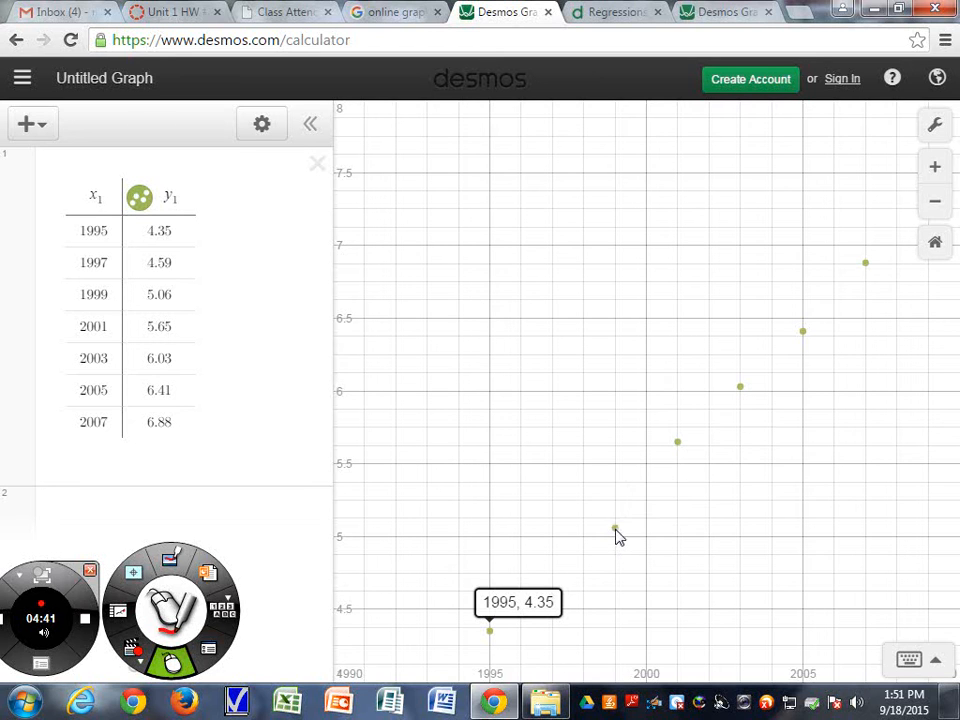
click(490, 632)
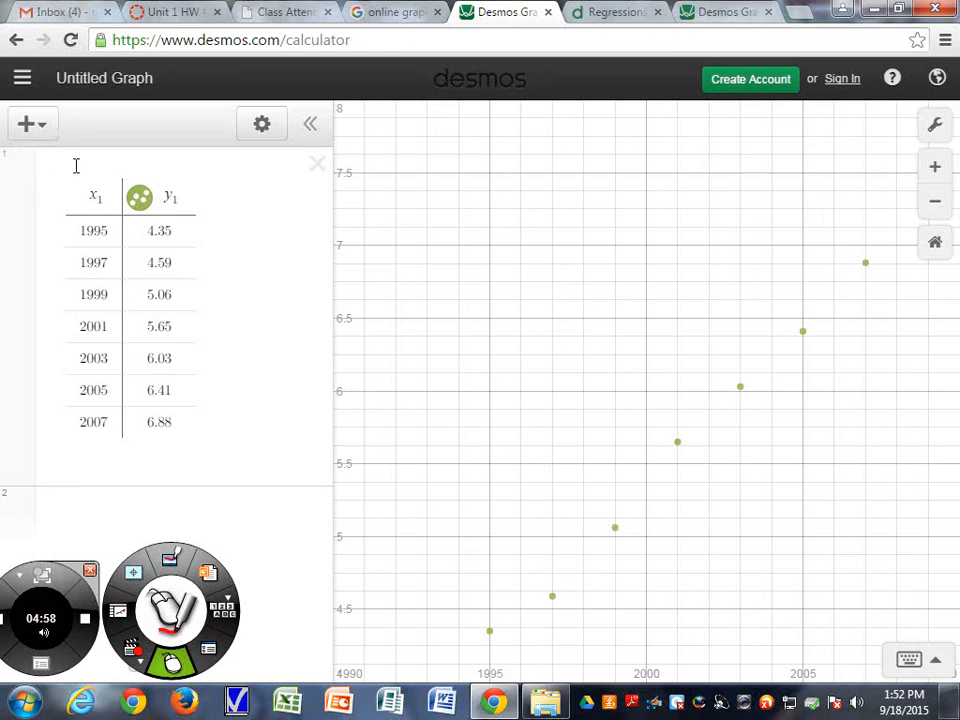
Add a new expression with the linear regression model y1 ~ mx1 + b and hide the keypad
click(20, 134)
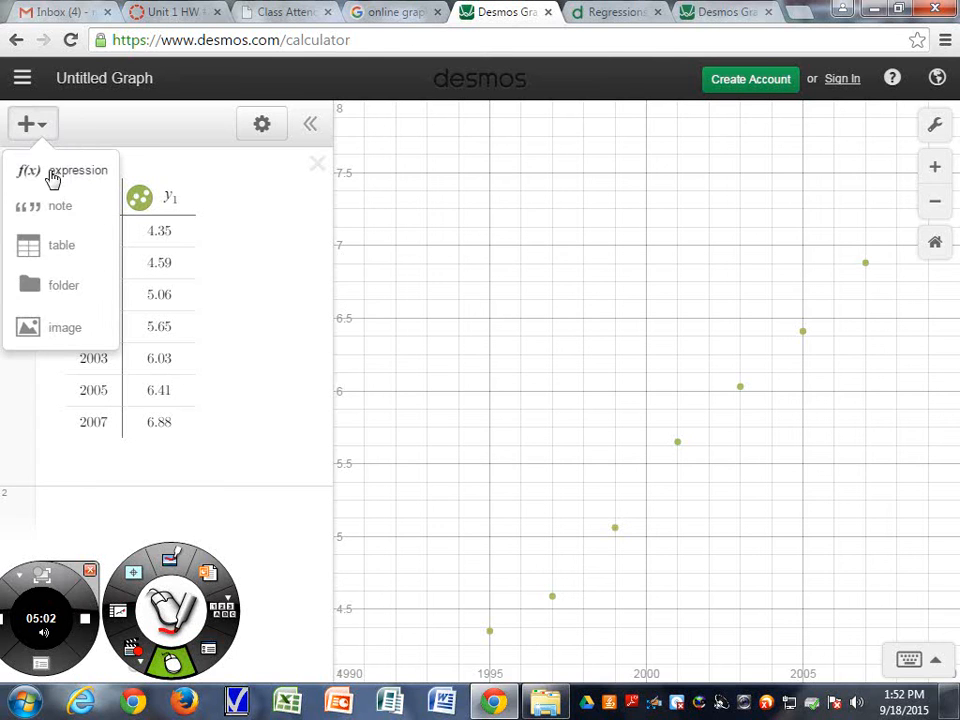
click(53, 174)
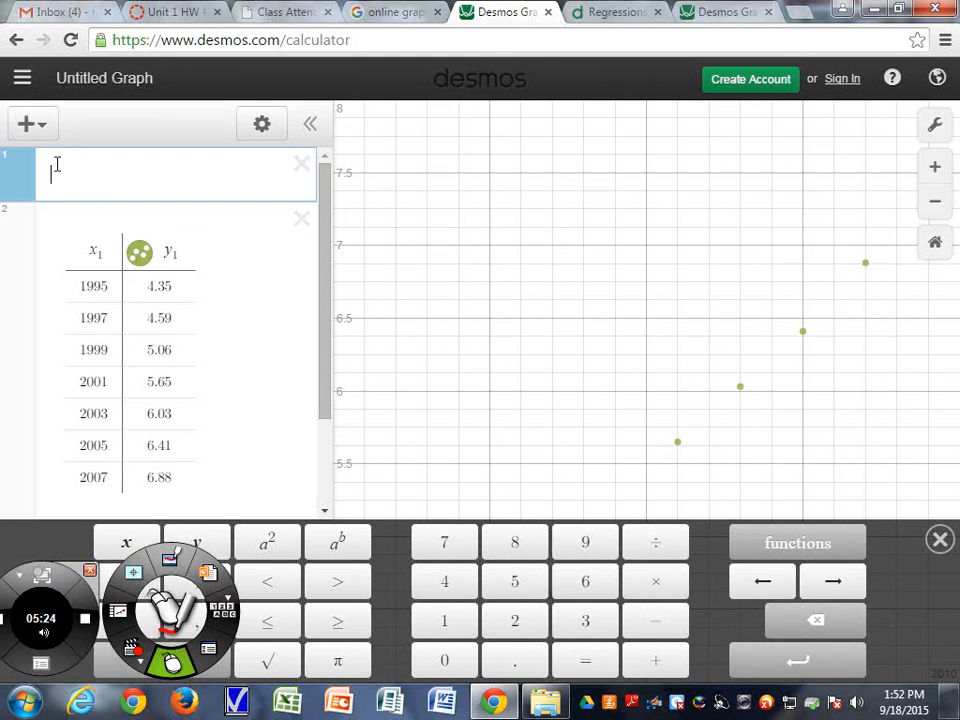
text(y1)
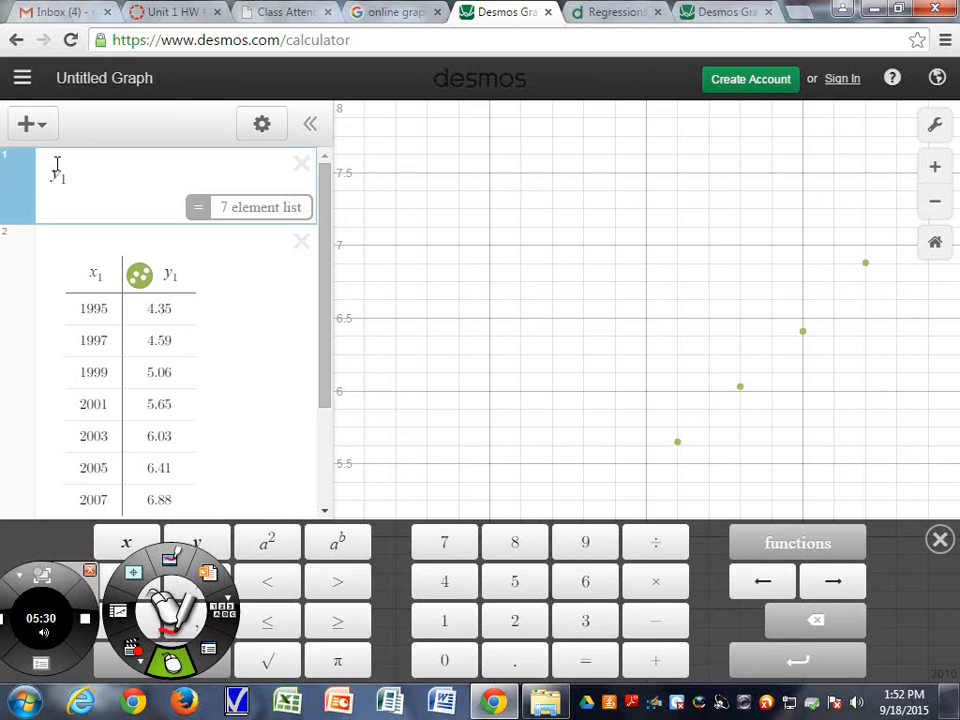
text(~)
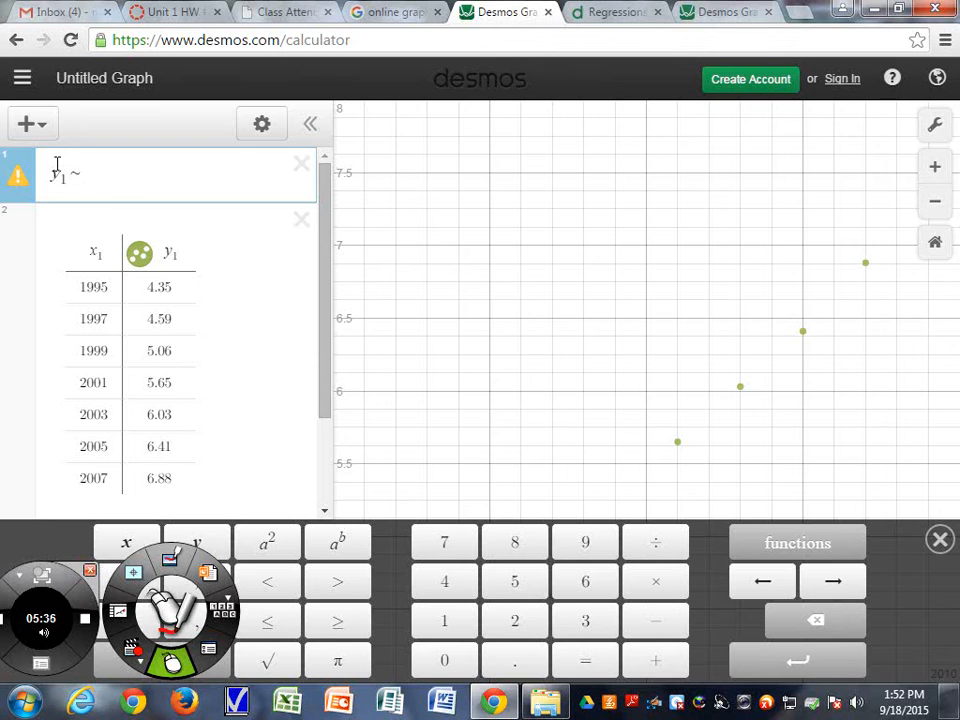
text(m)
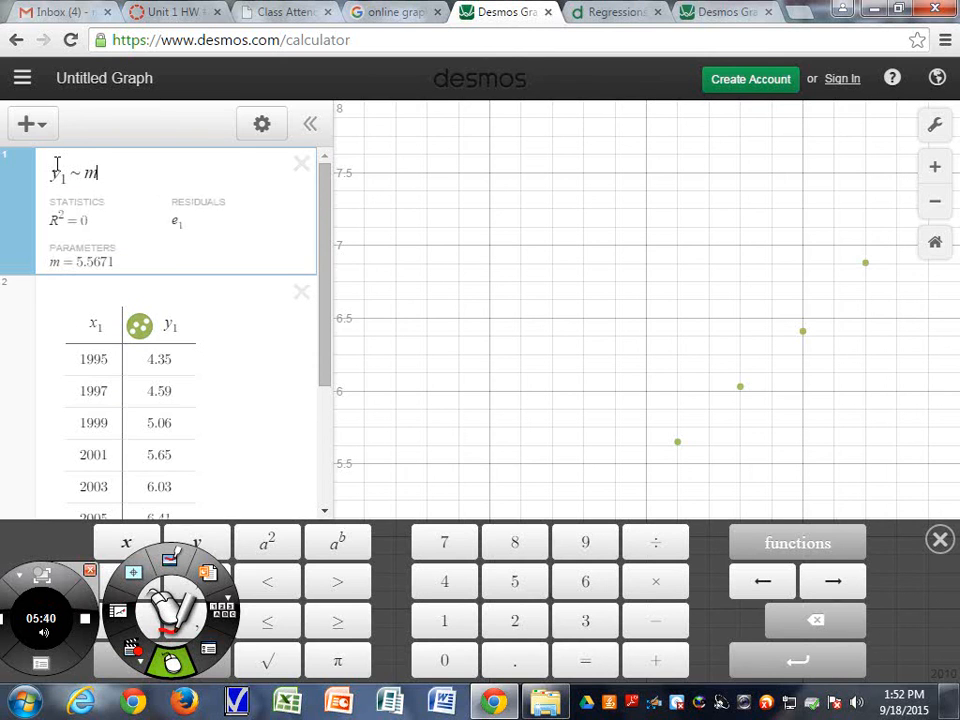
text(x1)
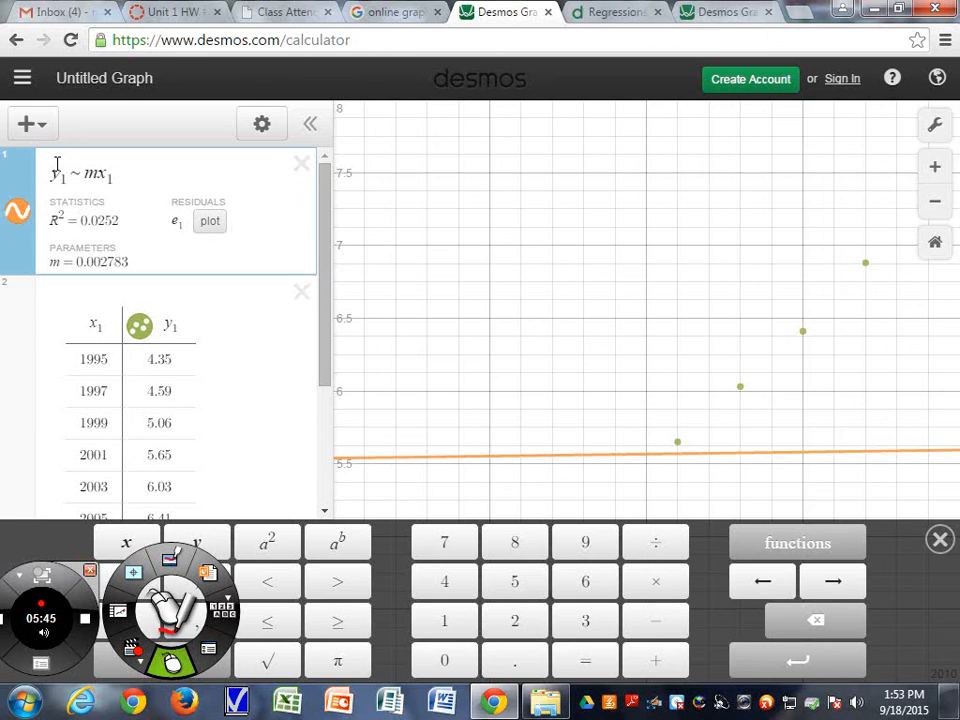
text(+ )
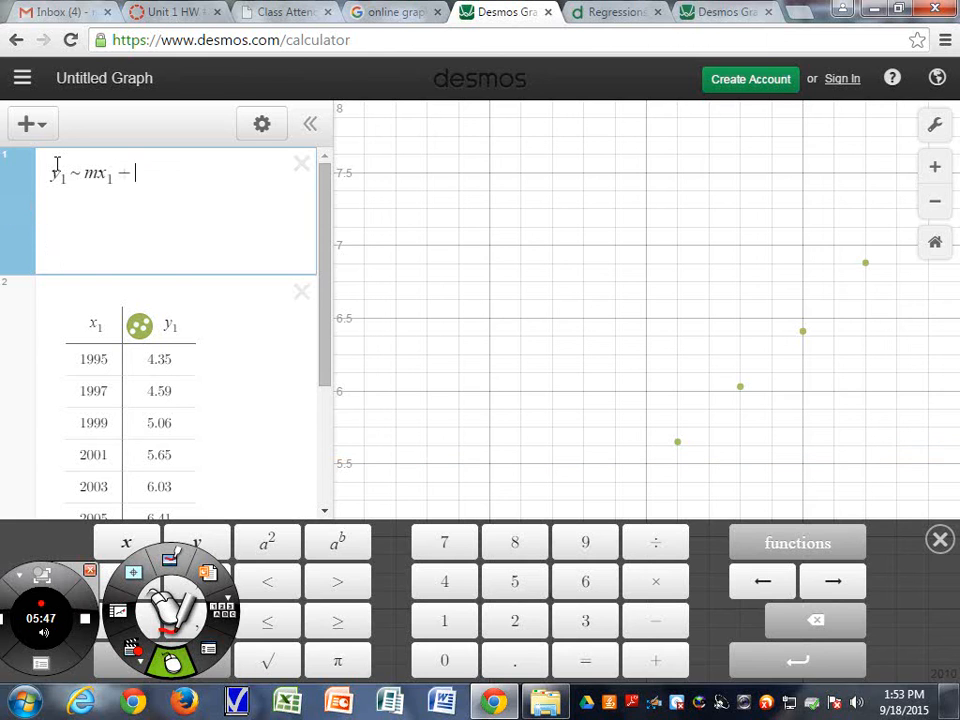
text(b)
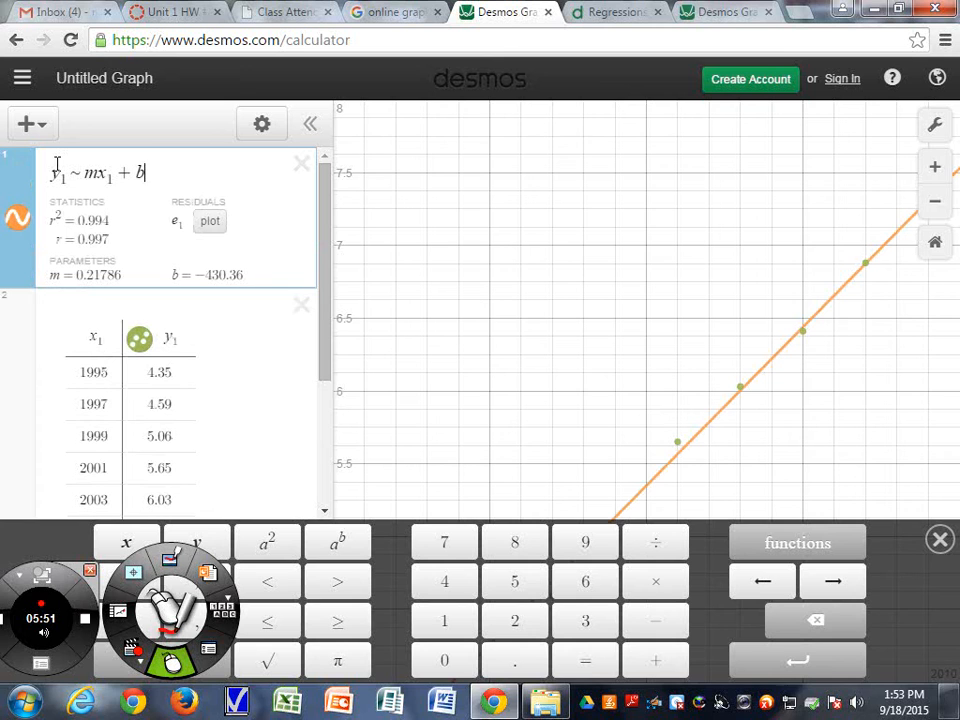
click(940, 541)
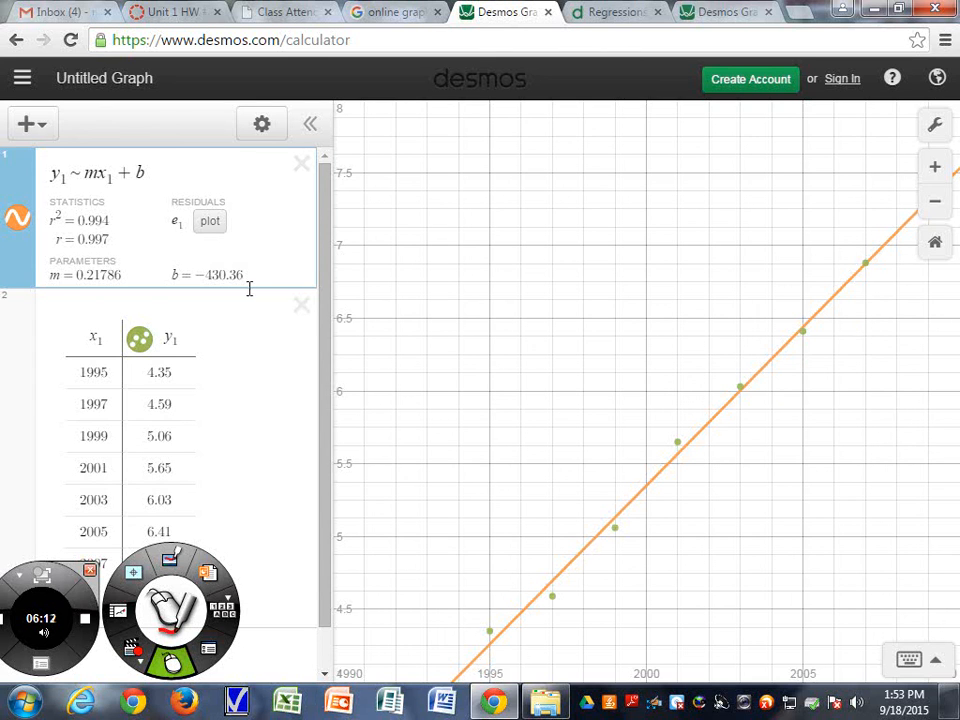
Highlight the regression's r value and its m and b parameters
drag(58, 240, 126, 253)
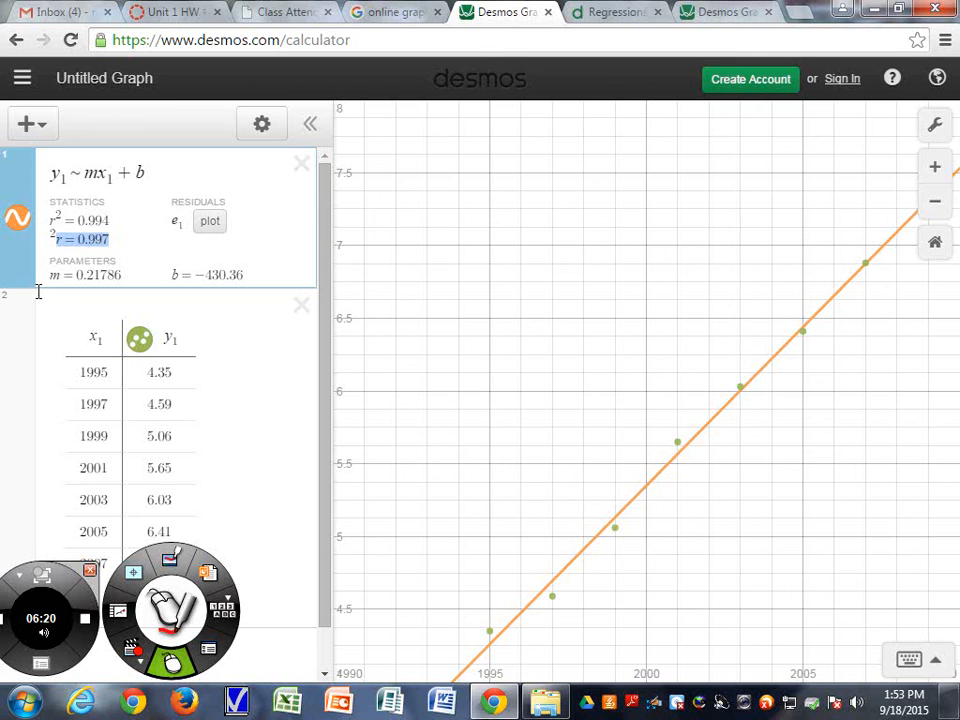
drag(50, 278, 135, 276)
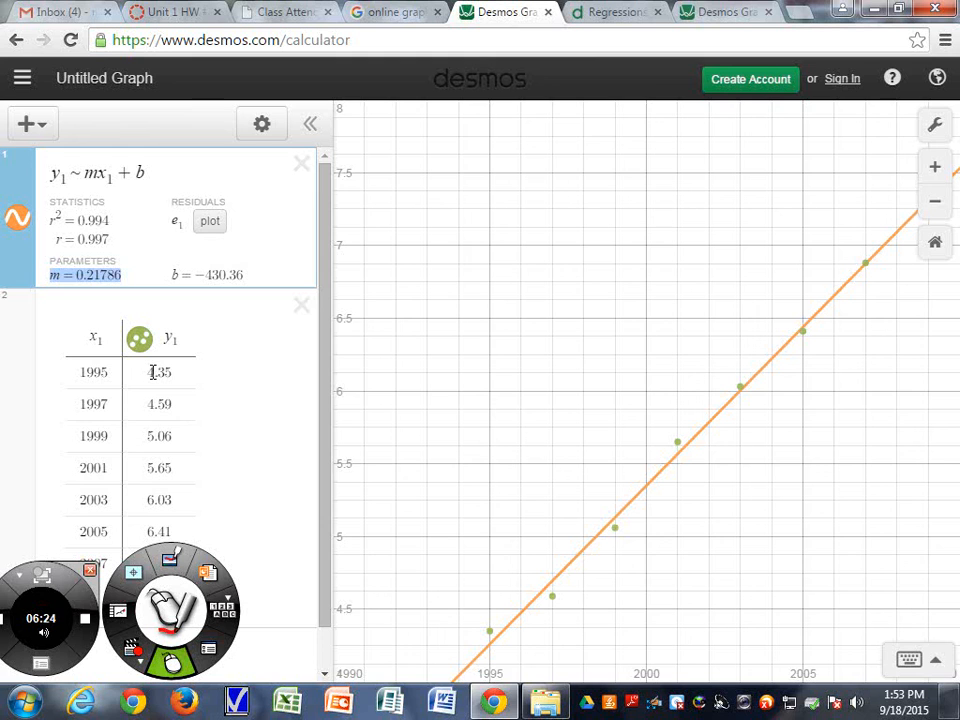
click(204, 280)
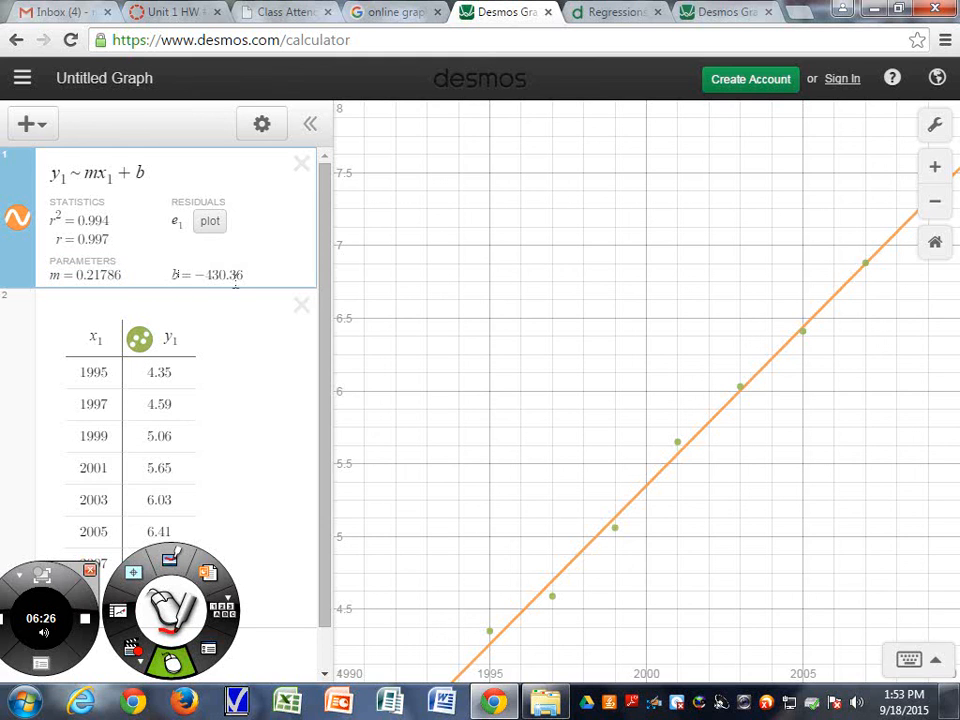
drag(243, 281, 165, 275)
drag(122, 276, 65, 278)
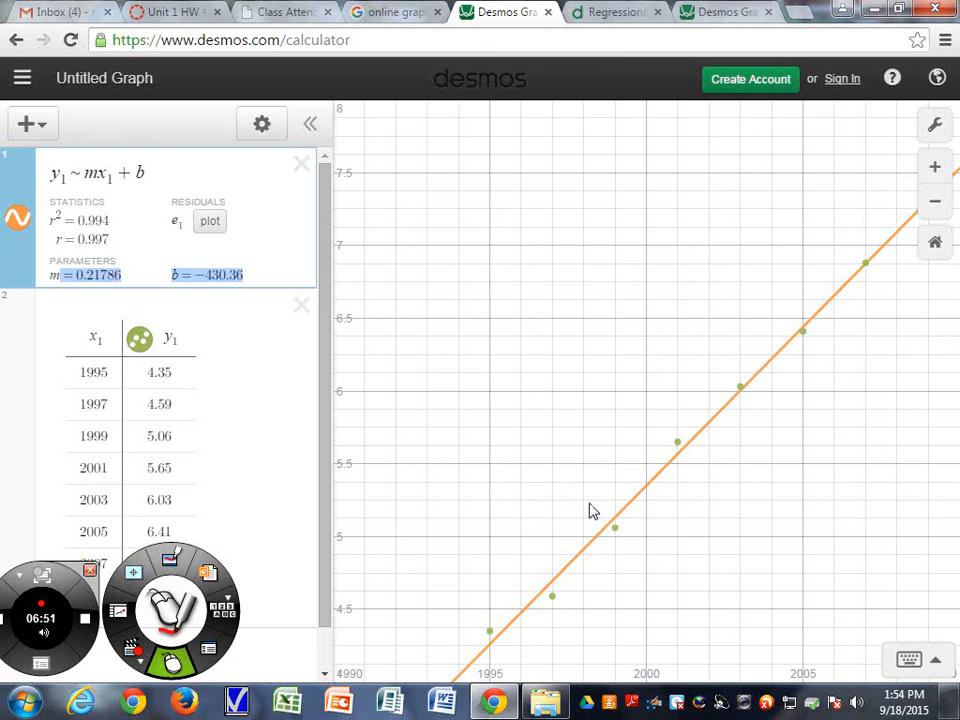
Trace along the regression line to read coordinates at points near the data
click(757, 381)
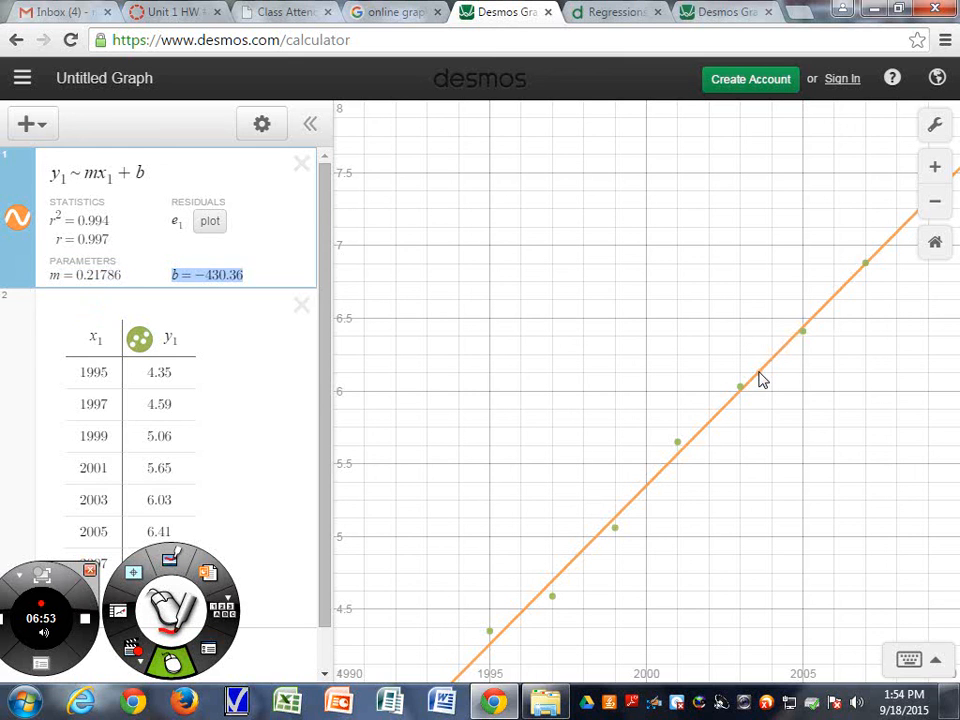
click(760, 380)
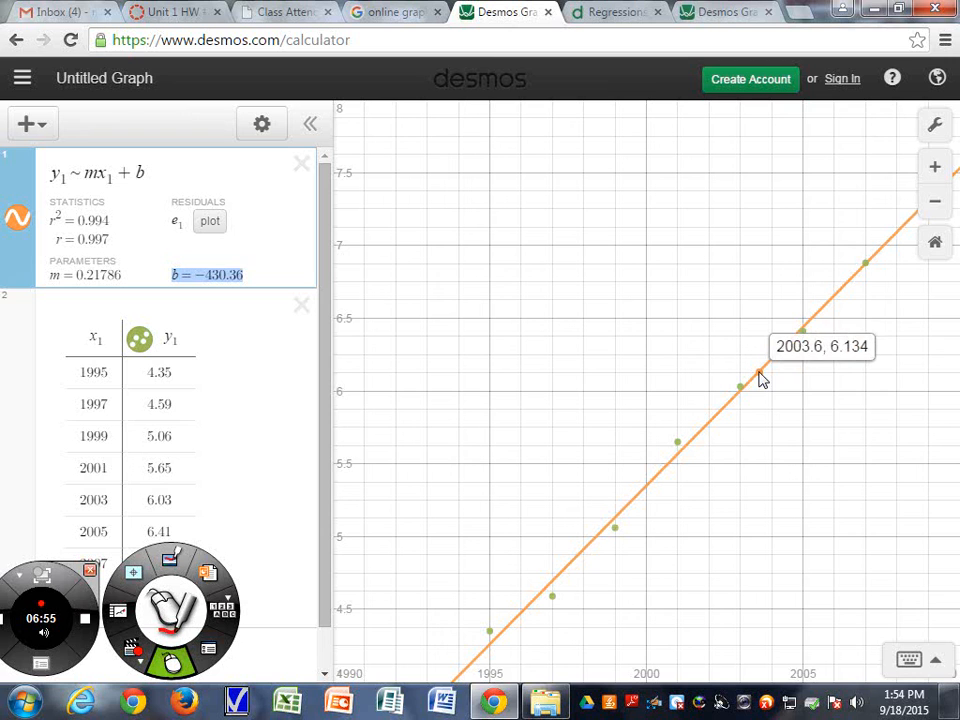
drag(760, 380, 773, 361)
click(825, 317)
mouse_move(825, 317)
mouse_down()
mouse_move(677, 475)
mouse_move(682, 465)
mouse_up()
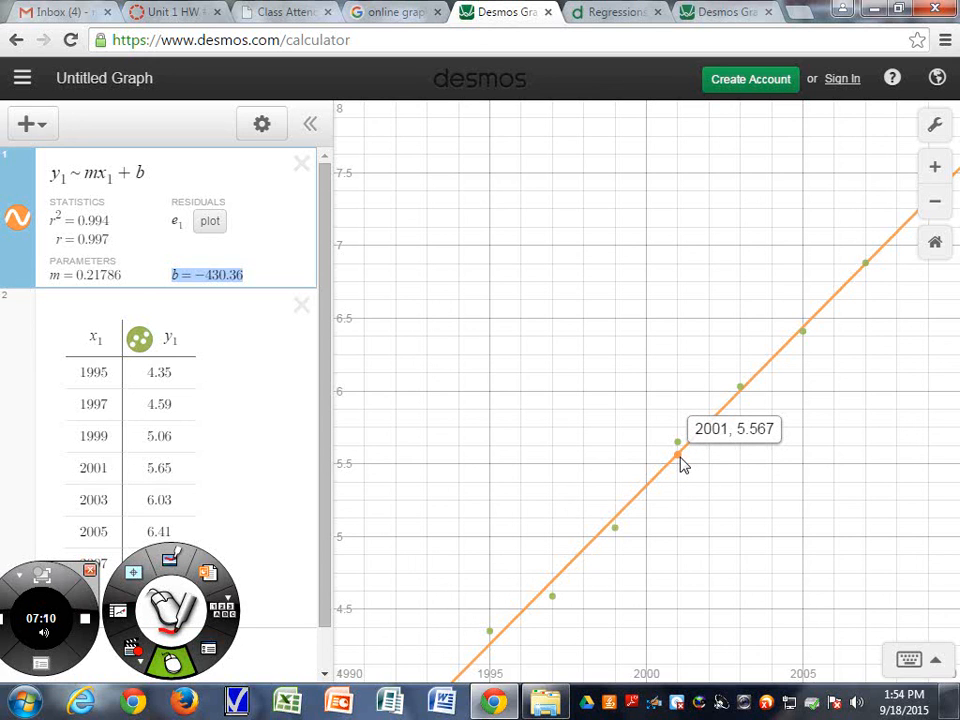
drag(681, 464, 681, 464)
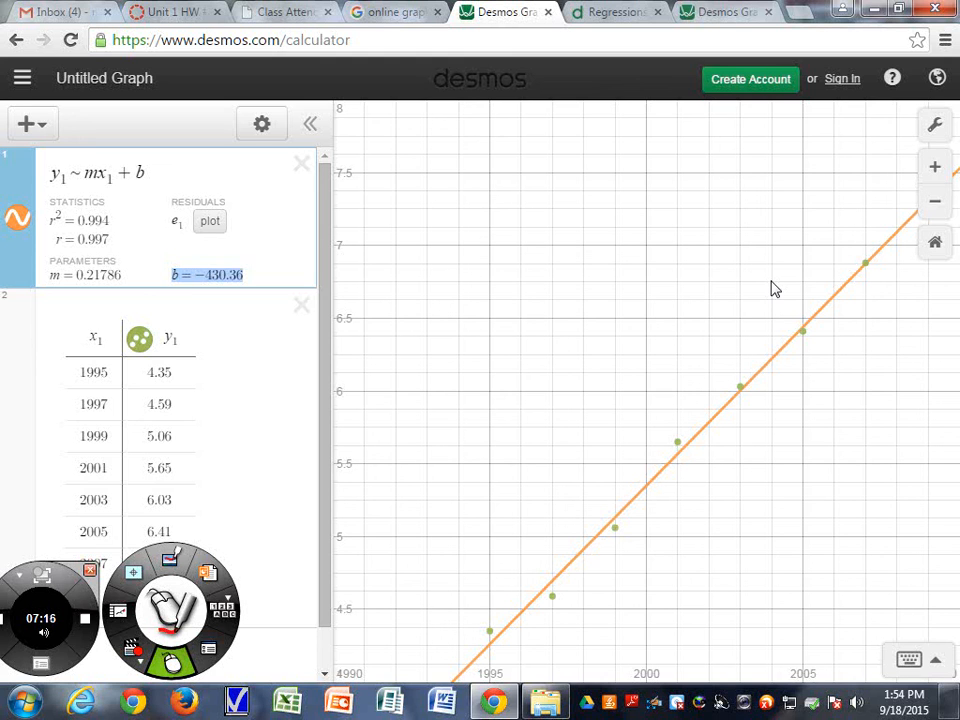
Review the Desmos Regressions help article in its tab, then return to the calculator tab
click(629, 18)
scroll(570, 461, down, 6)
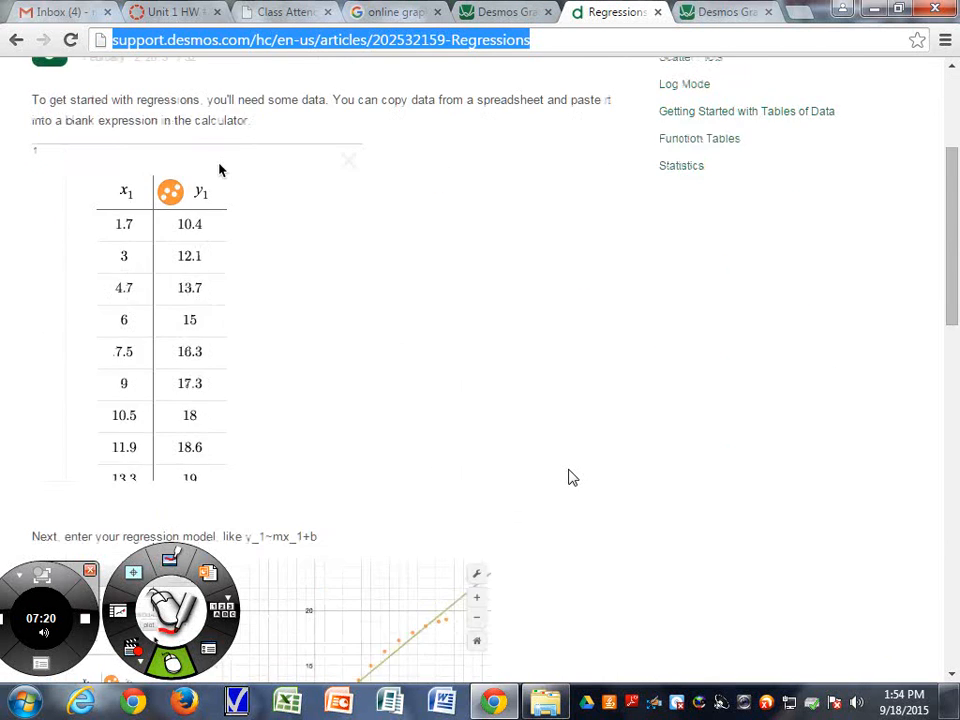
scroll(570, 478, down, 5)
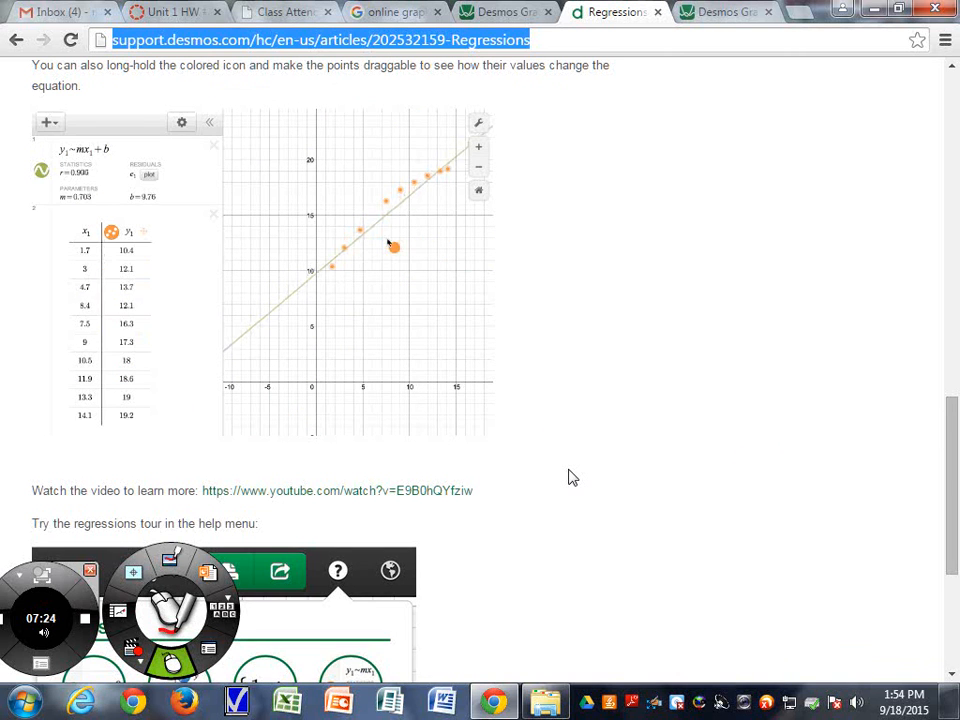
scroll(568, 478, down, 2)
scroll(568, 478, up, 6)
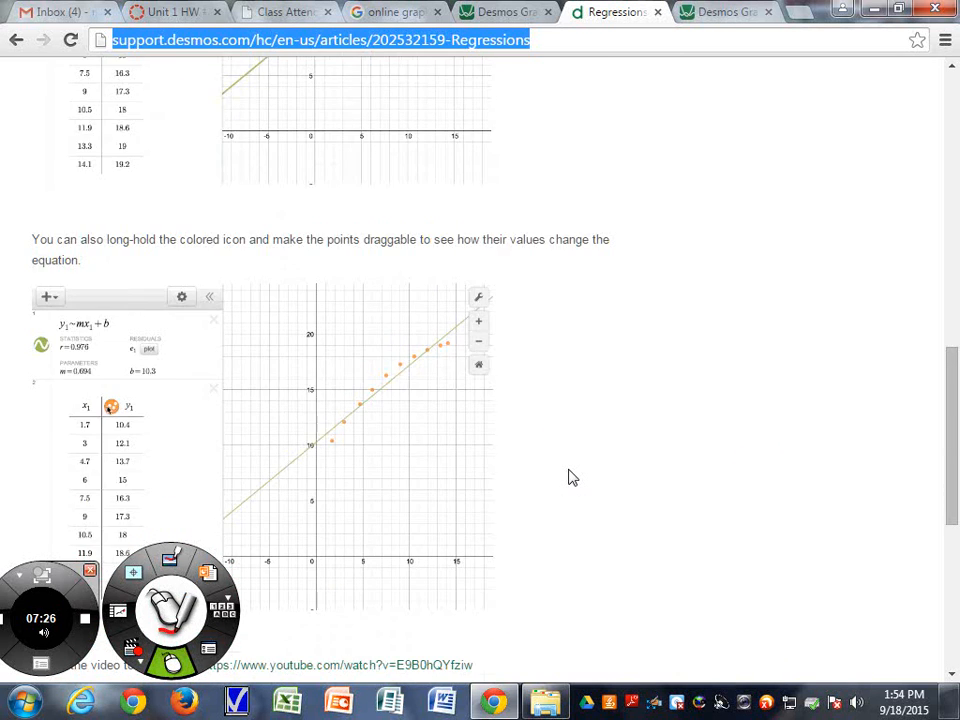
scroll(568, 478, up, 5)
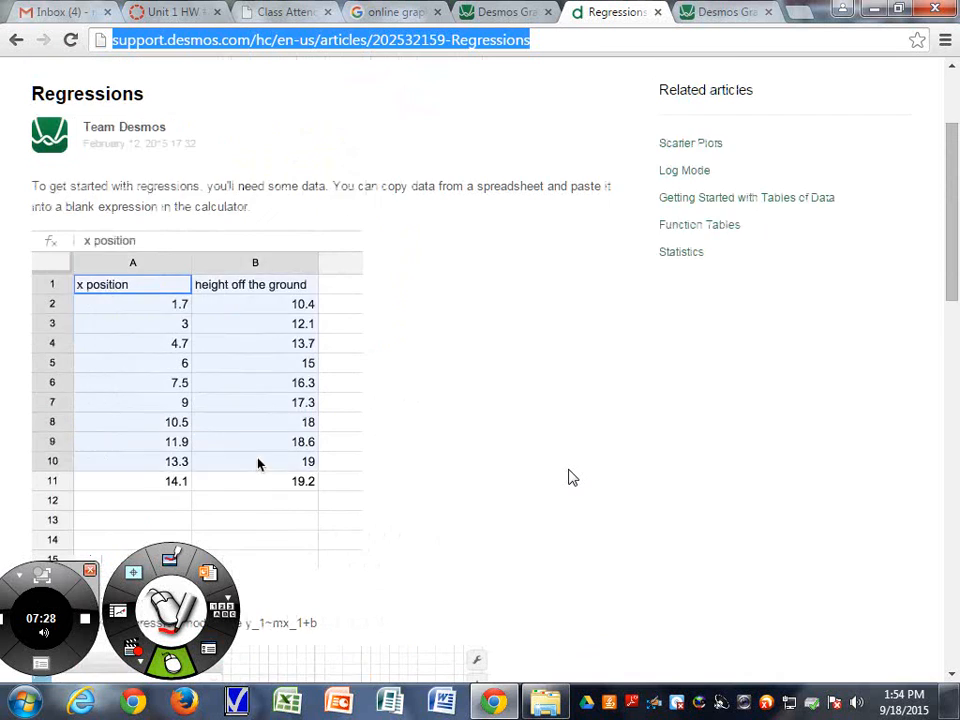
scroll(568, 478, up, 2)
click(522, 14)
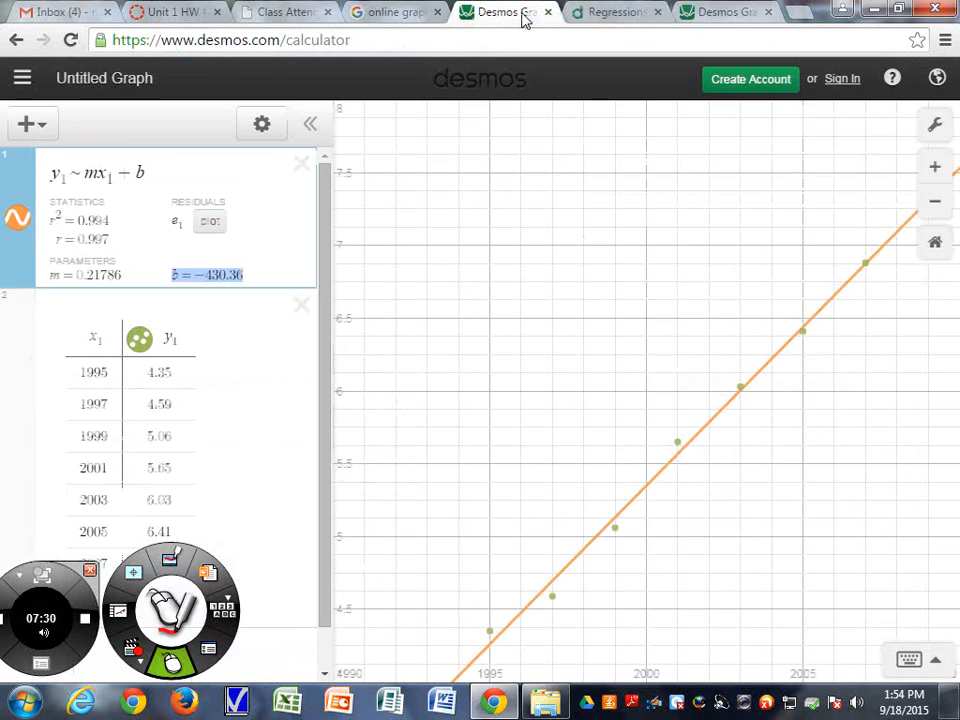